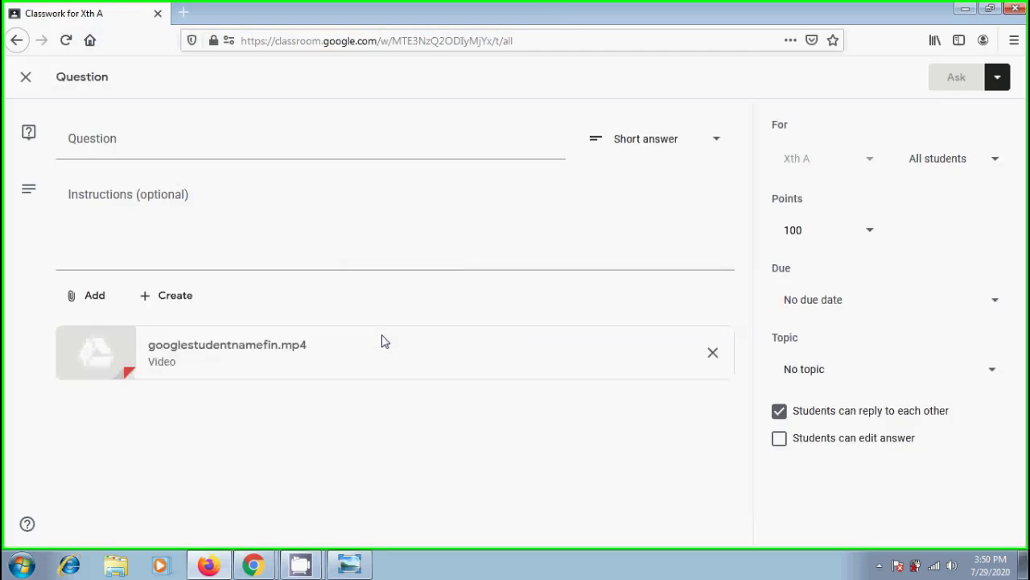
Step: Enter "Please write the key notes based on the resources added here" as the question, keeping the Short answer type
click(155, 144)
text(Please wri)
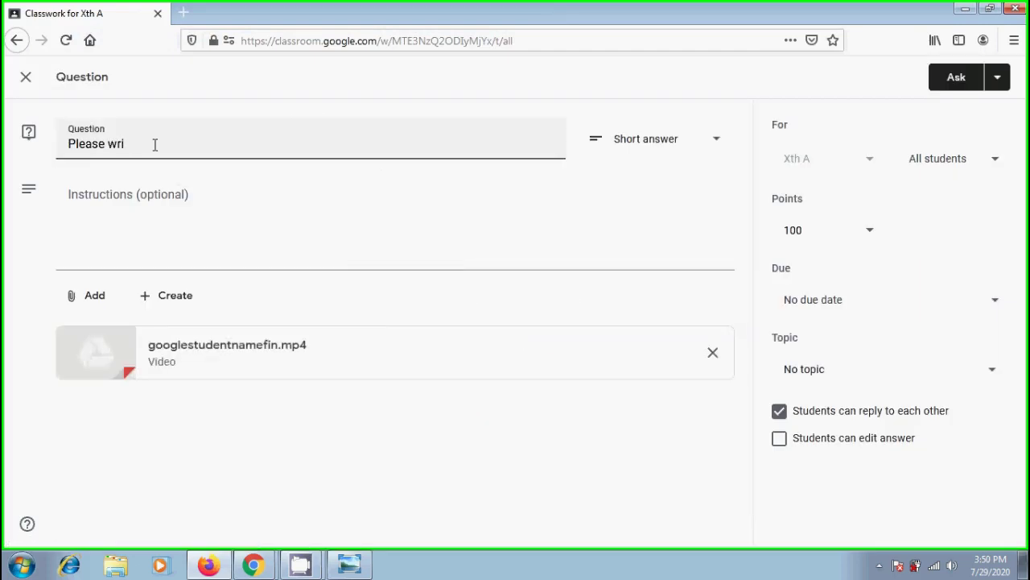
text(te the key notes based on the resources added here)
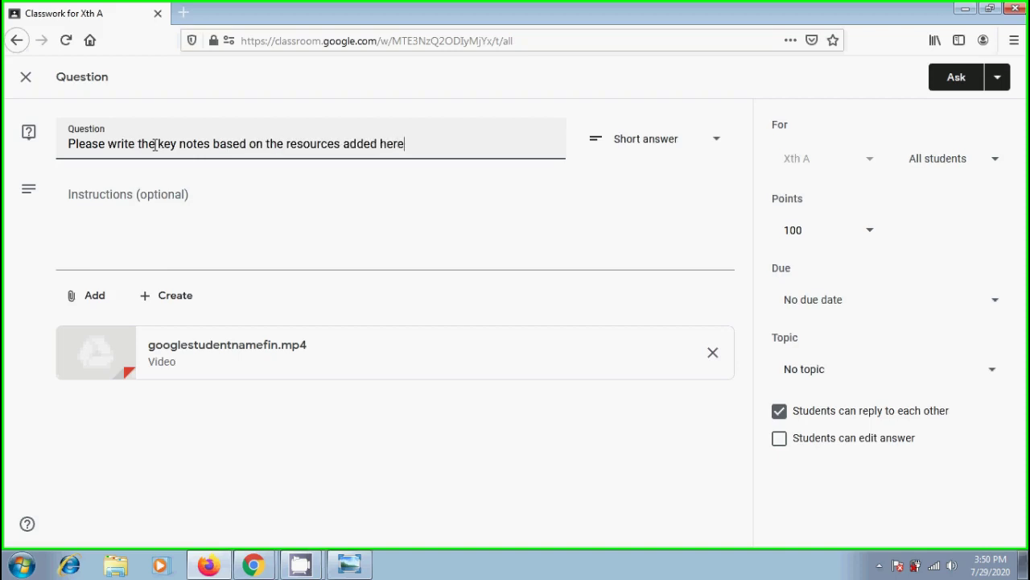
click(714, 140)
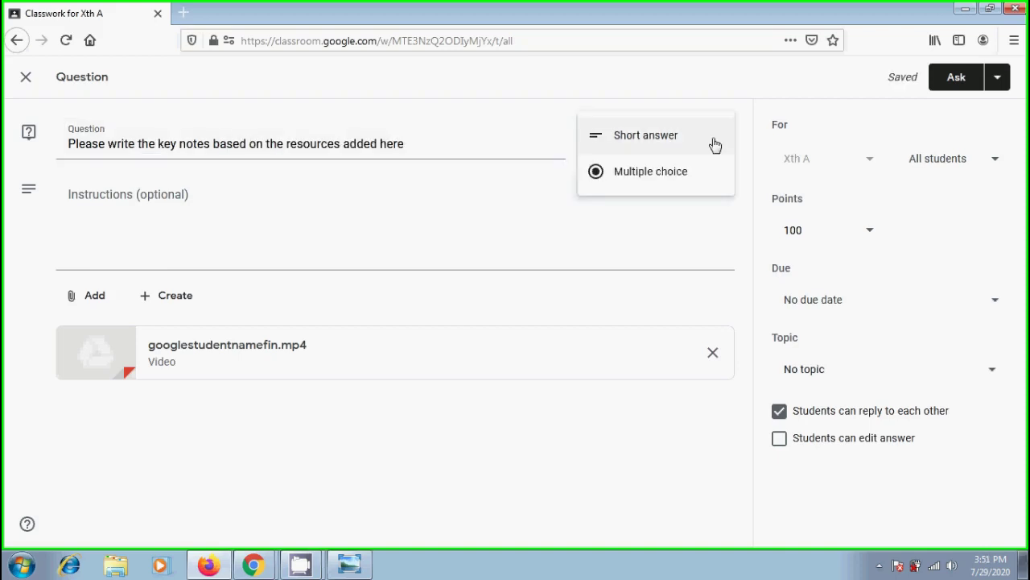
click(715, 142)
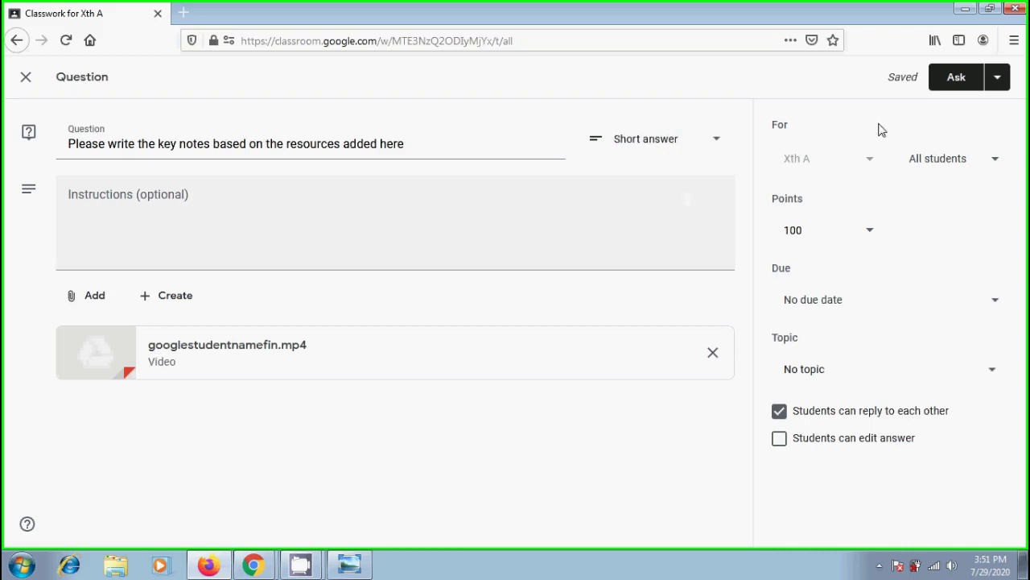
Step: Keep the question assigned to all students for 100 points and set its due date to 31 Jul 2020
click(990, 169)
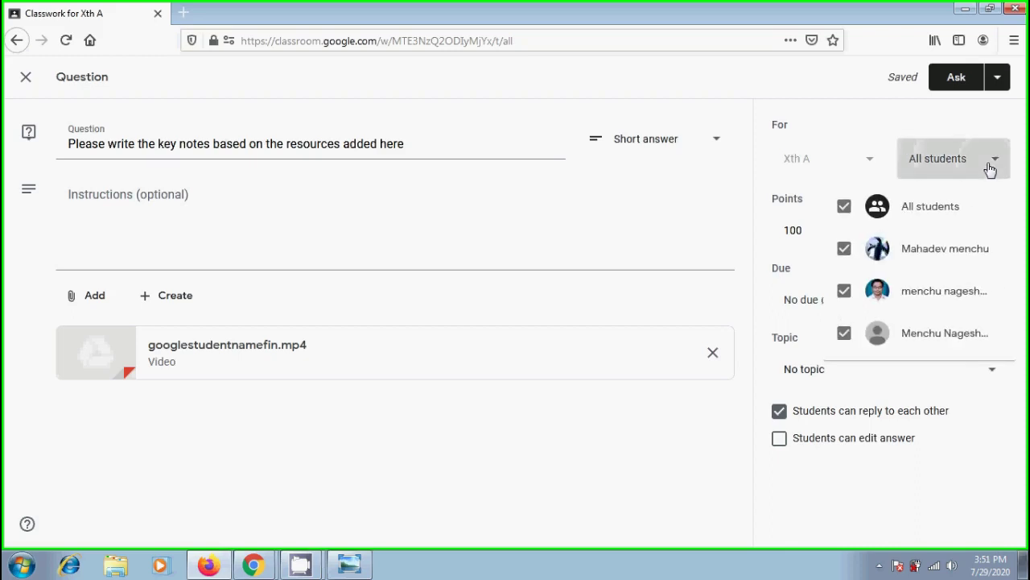
click(990, 167)
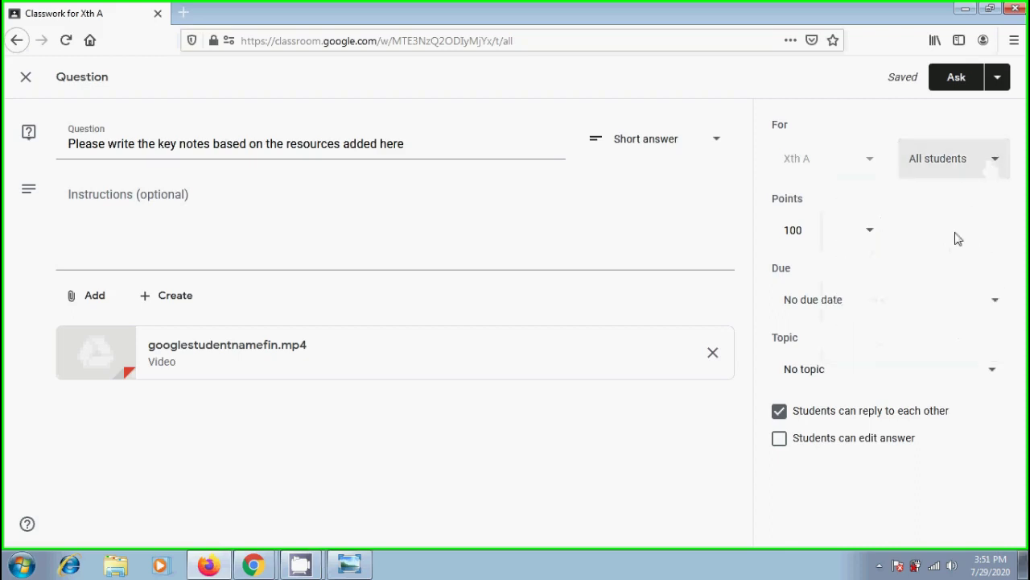
click(869, 235)
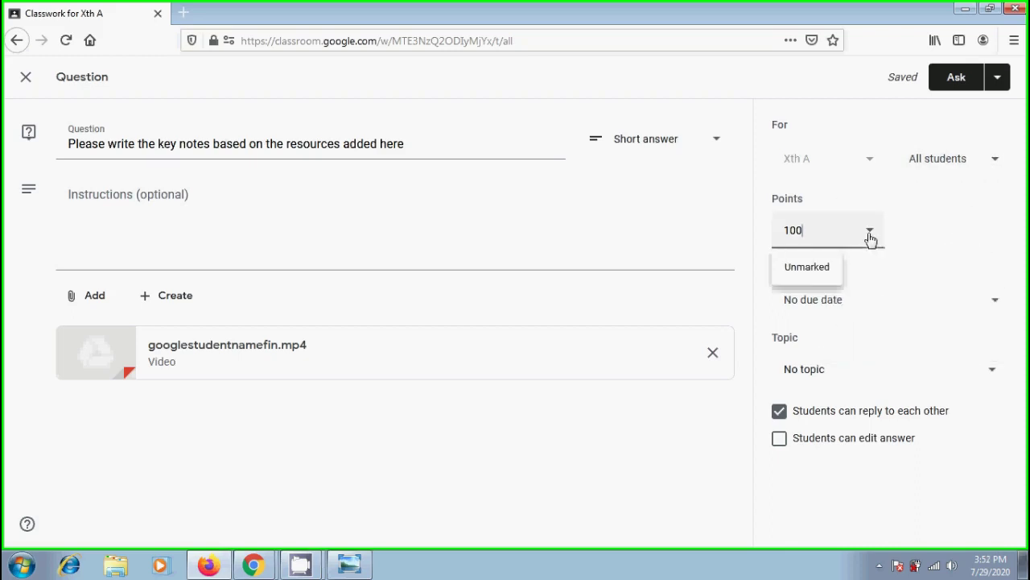
click(994, 304)
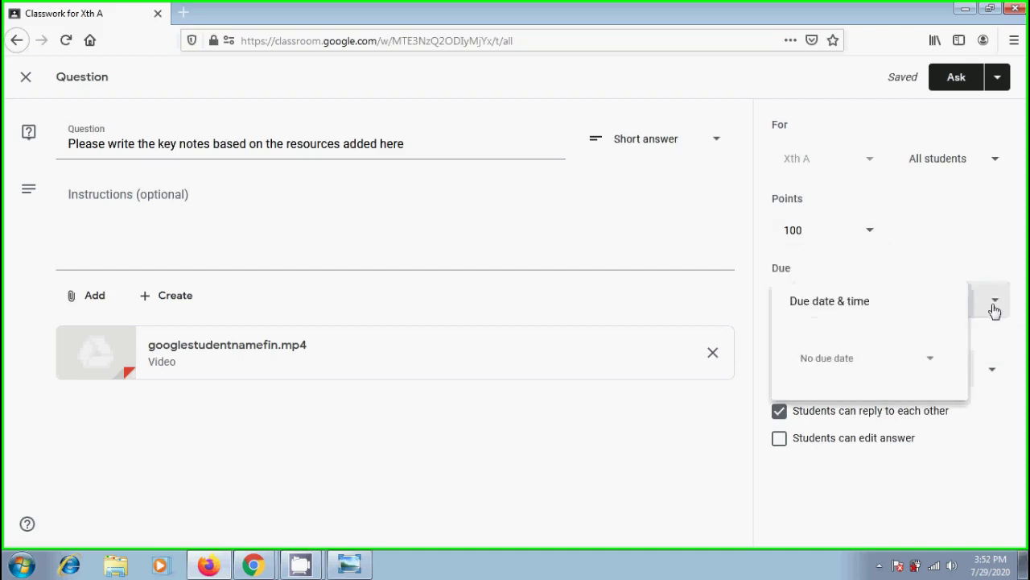
click(897, 524)
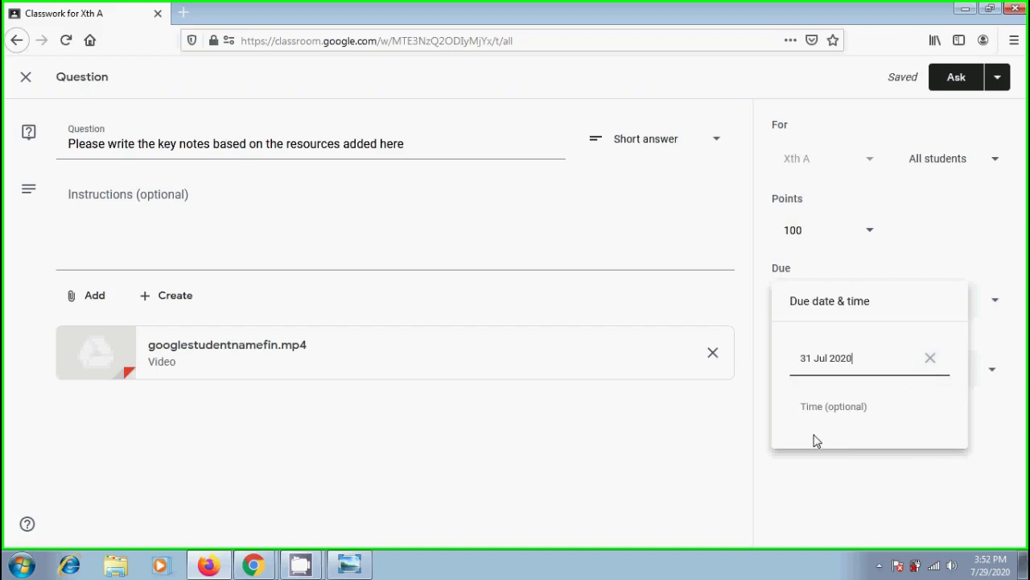
Step: File the question under the Windows topic and allow students to edit their answer
click(989, 374)
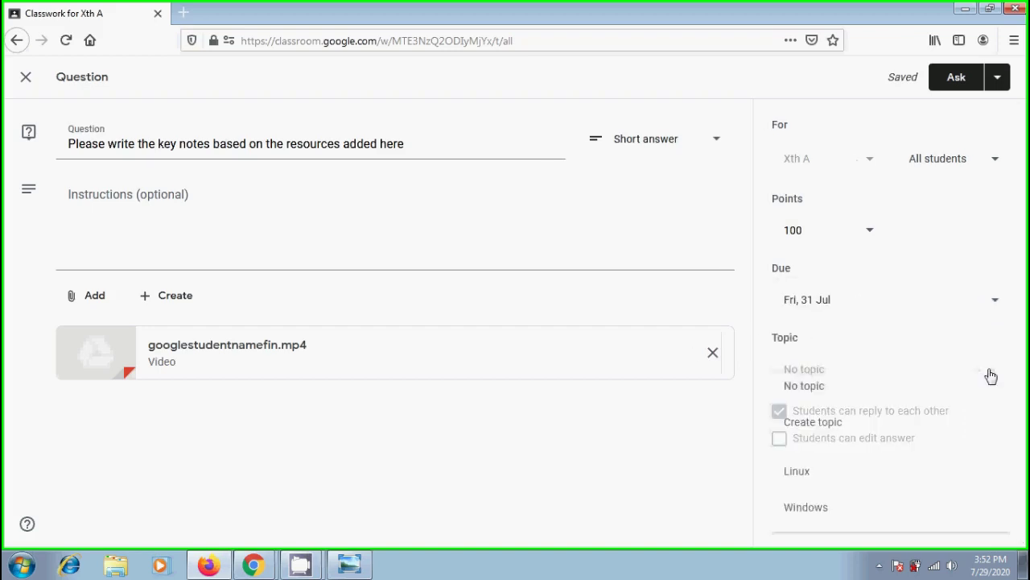
click(809, 507)
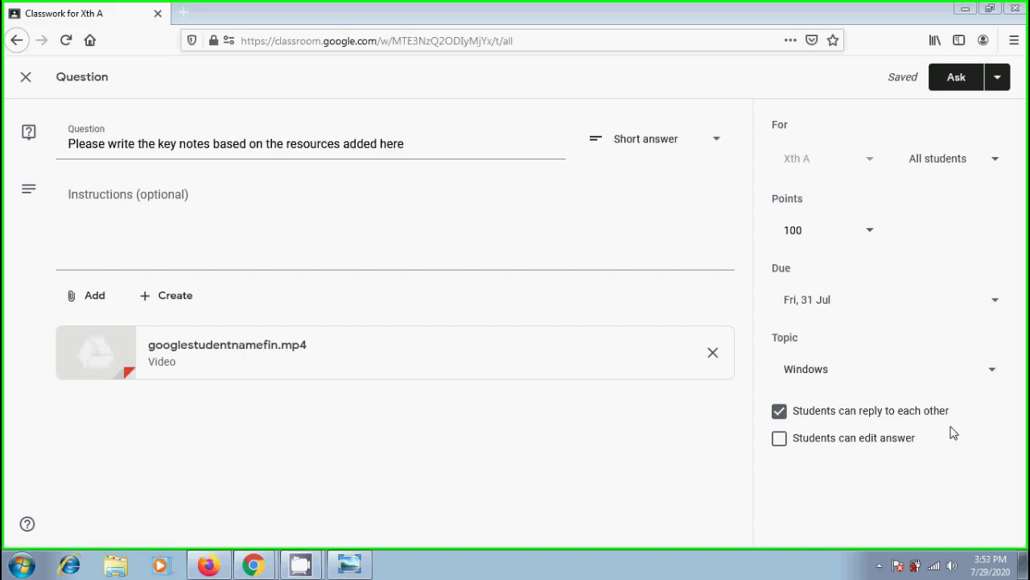
click(779, 440)
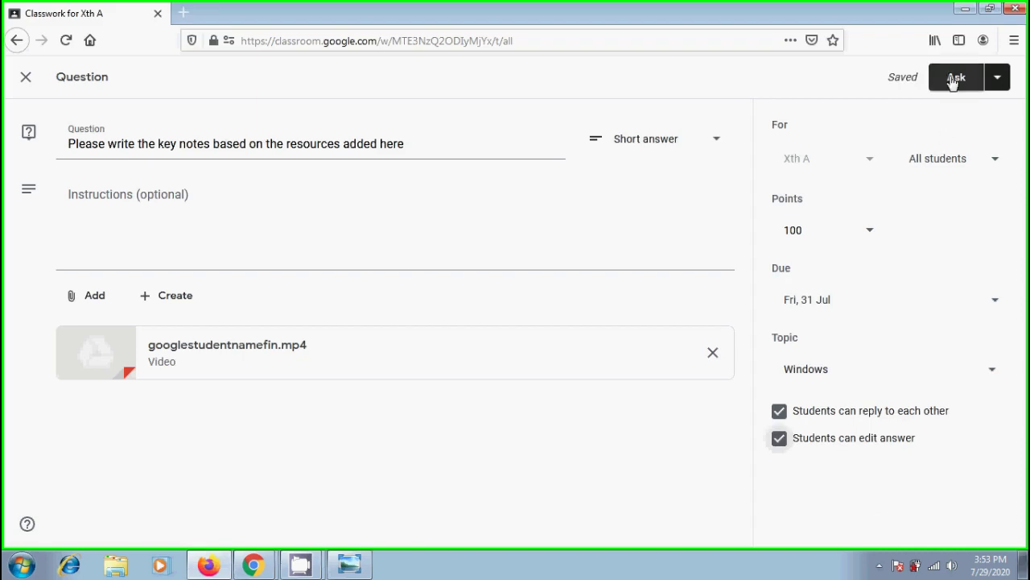
Step: Post the question to the class immediately and expand its entry under the Windows topic in the classwork list
click(998, 78)
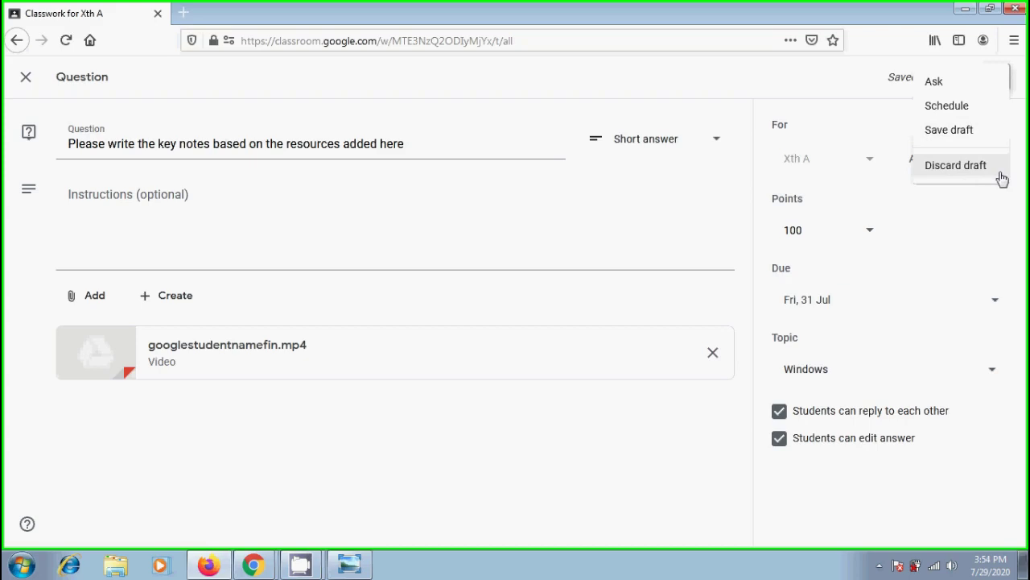
click(959, 84)
click(958, 82)
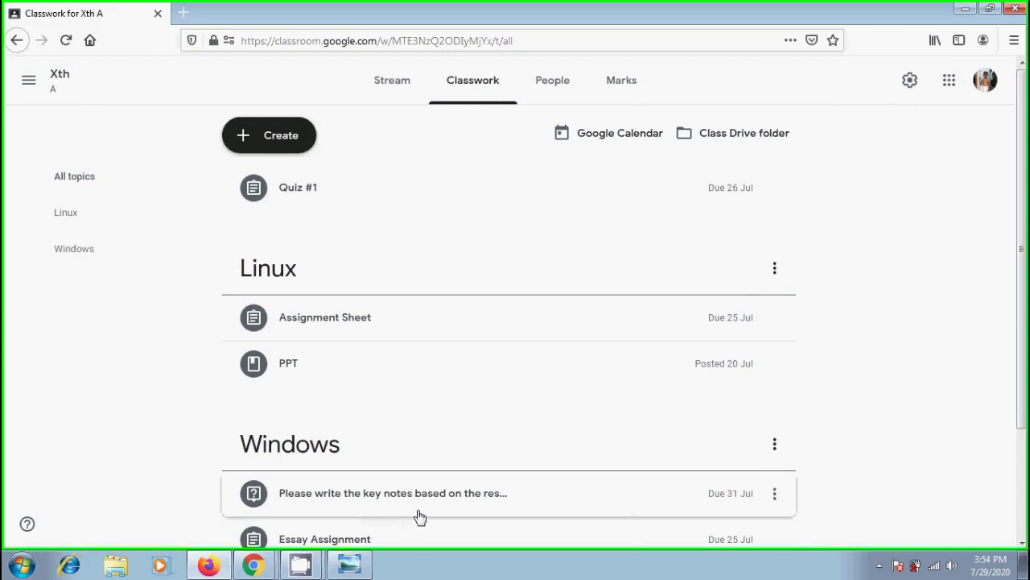
click(461, 502)
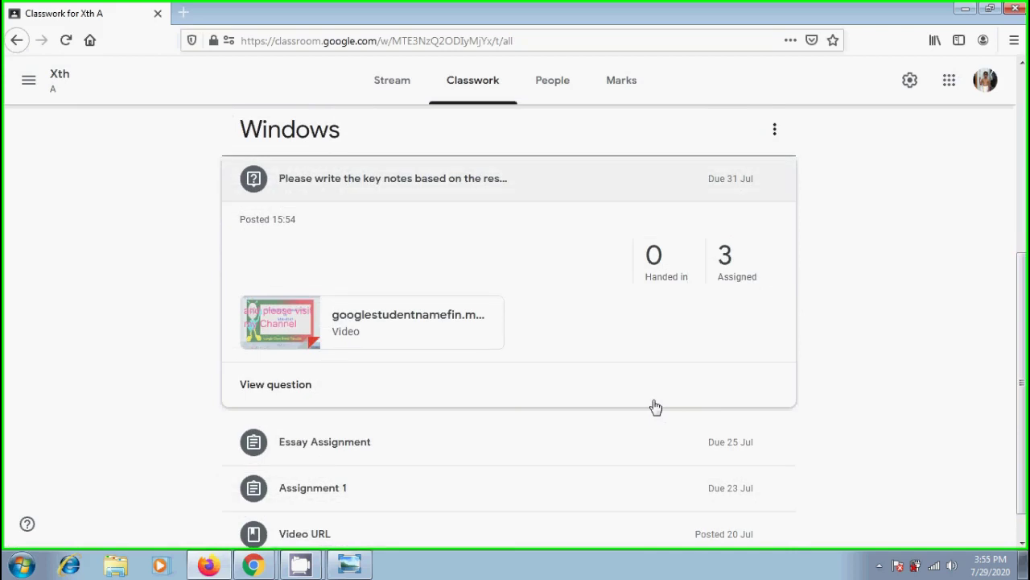
Step: Switch to the first student's Chrome window, enter the Xth class and open the newly posted key notes question
mouse_move(253, 565)
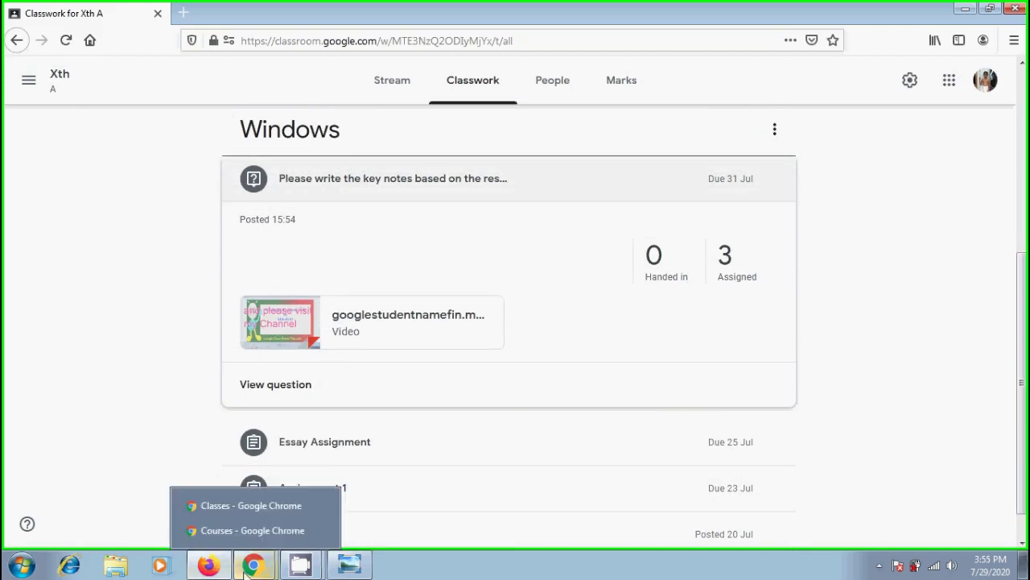
click(256, 512)
click(359, 168)
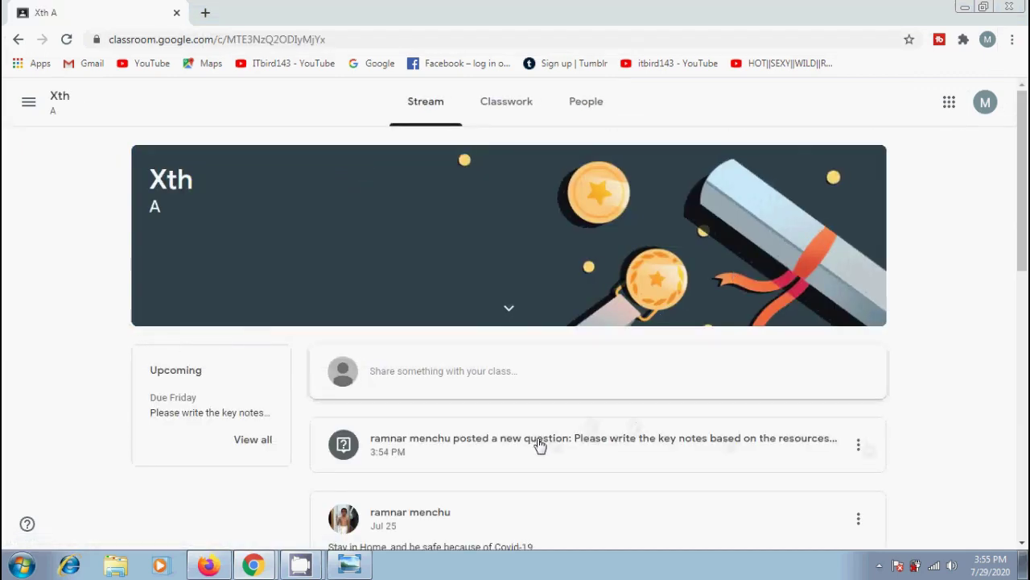
click(539, 445)
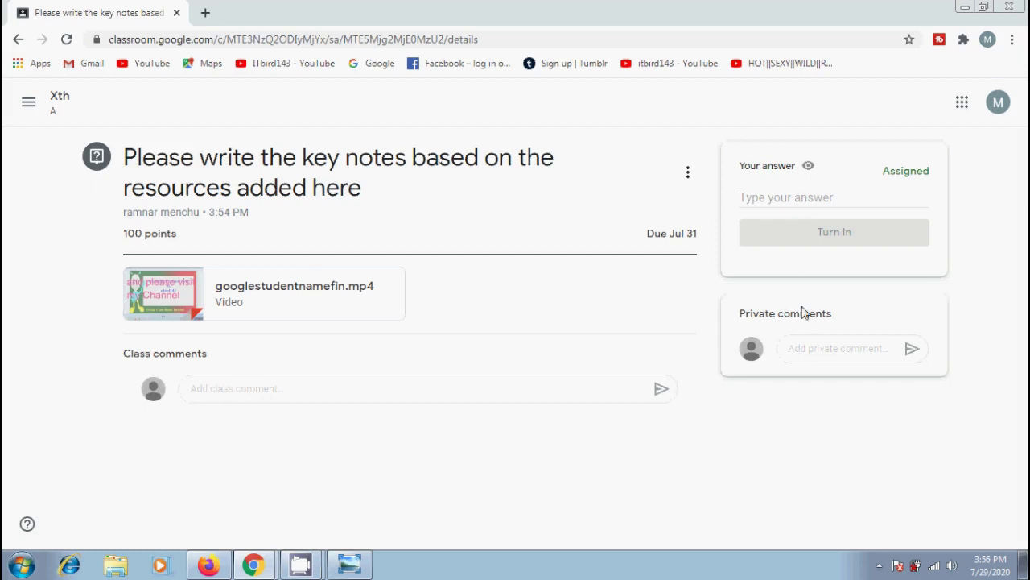
Step: Turn in the answer "It is a great video. thank you for sharing with us." and check the classmate answers before returning to the question
click(769, 195)
text(It is a gre)
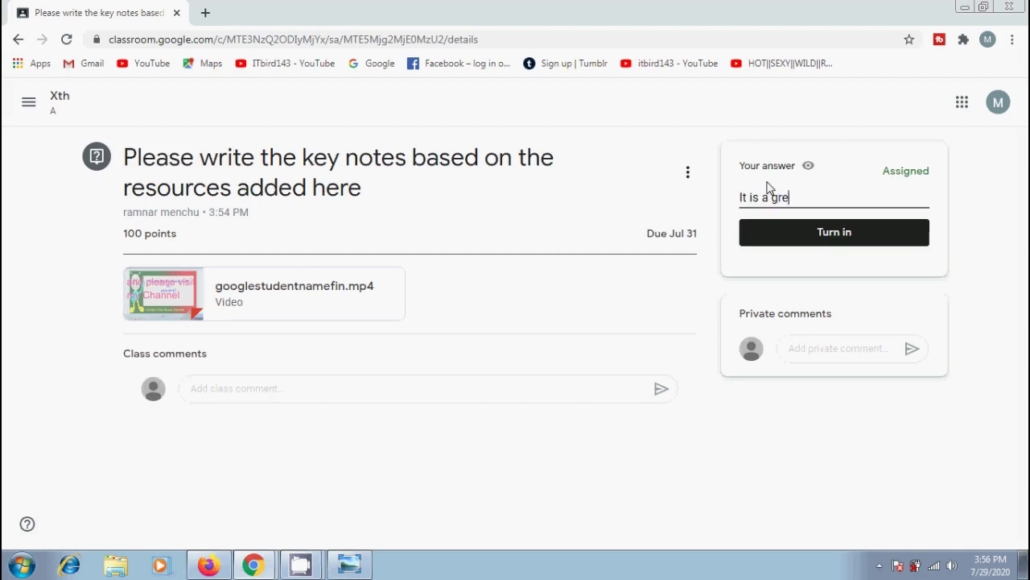
text(at video. thank you for sharing with us.)
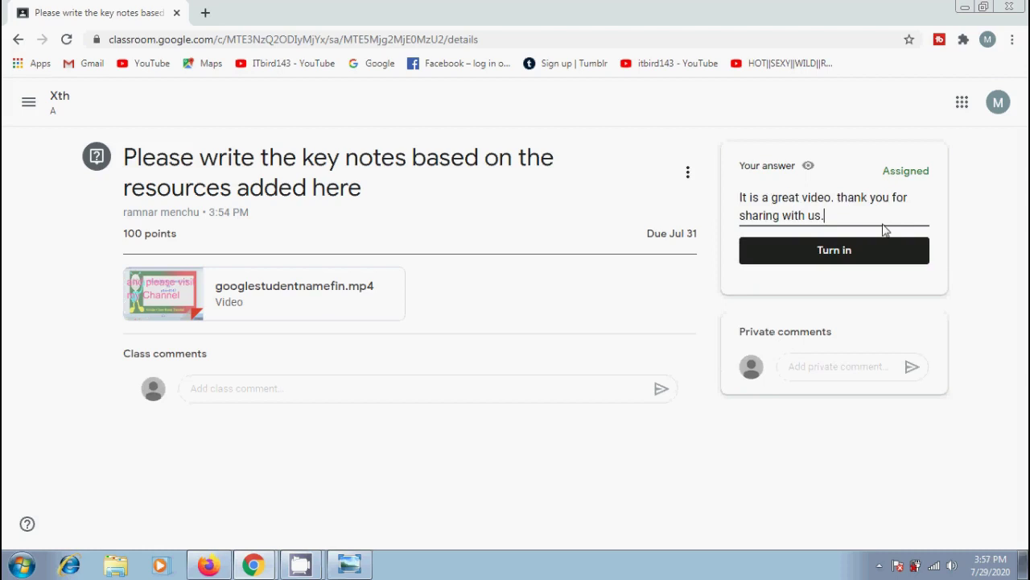
click(840, 262)
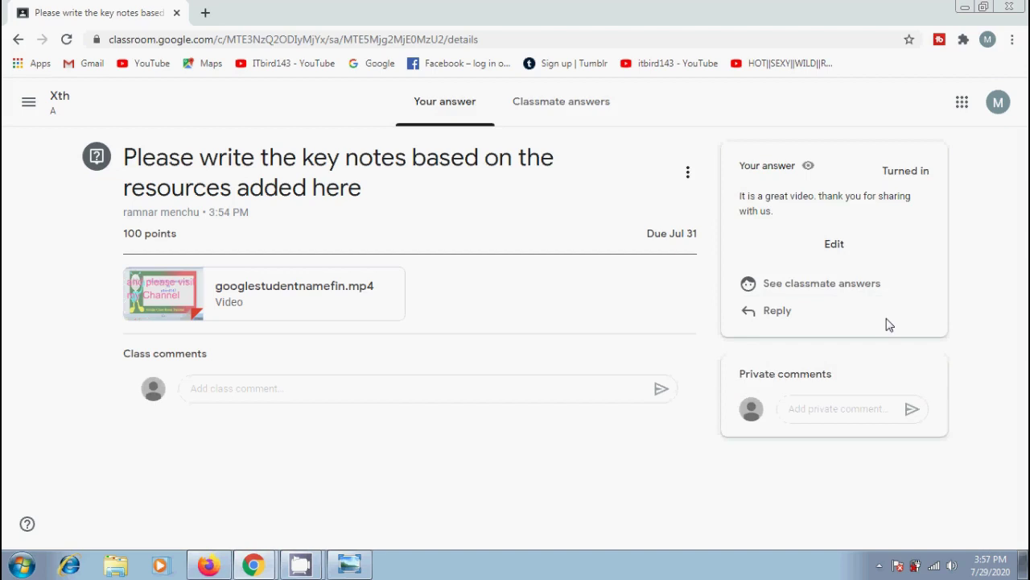
click(817, 288)
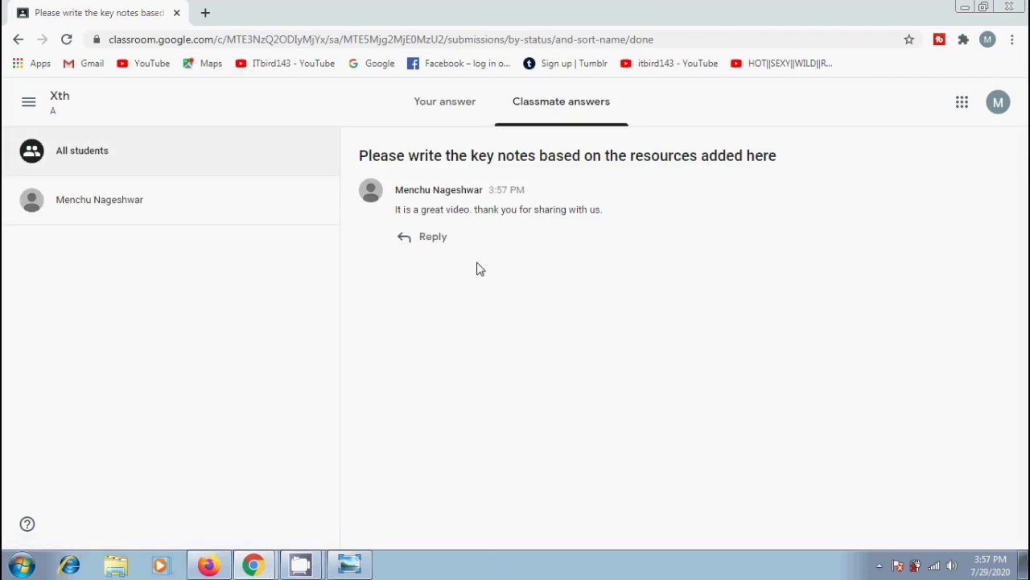
click(433, 104)
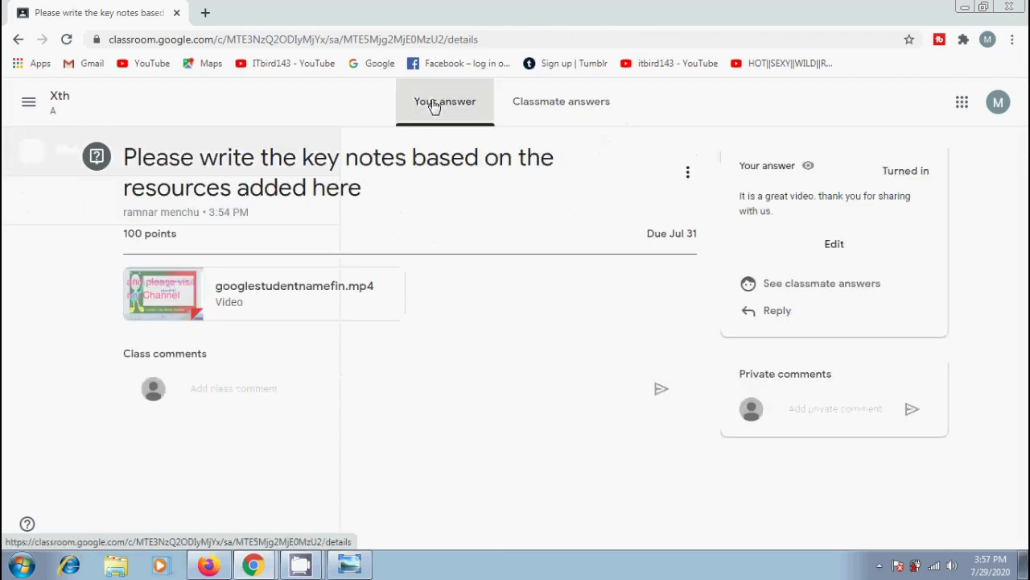
Step: Post the class comment "Hai friends, watch itbird143." and the private comment "Can we download this." on the question
click(308, 388)
text(Hai friend)
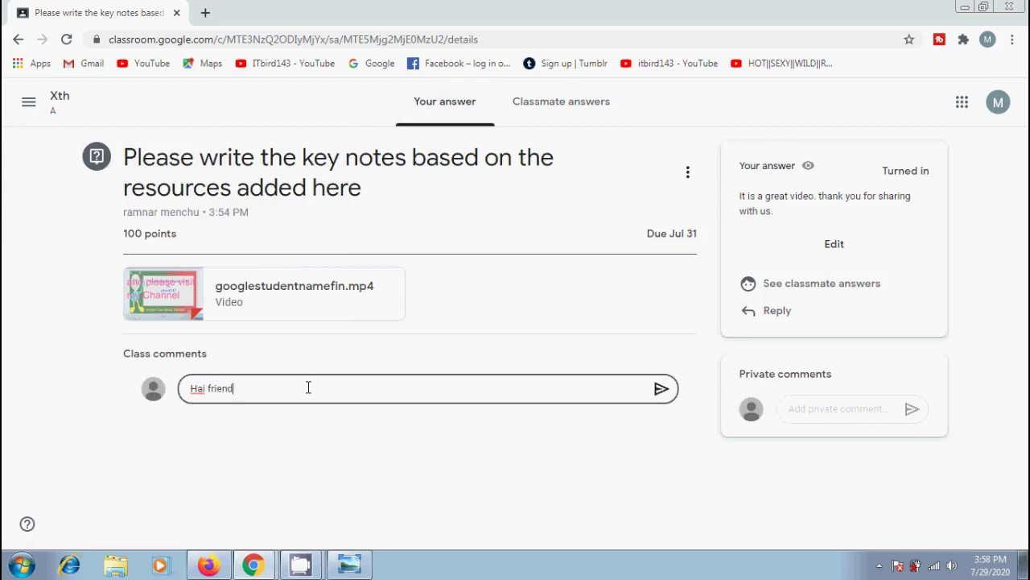
text(s, watch itbird143.)
click(829, 408)
text(Can)
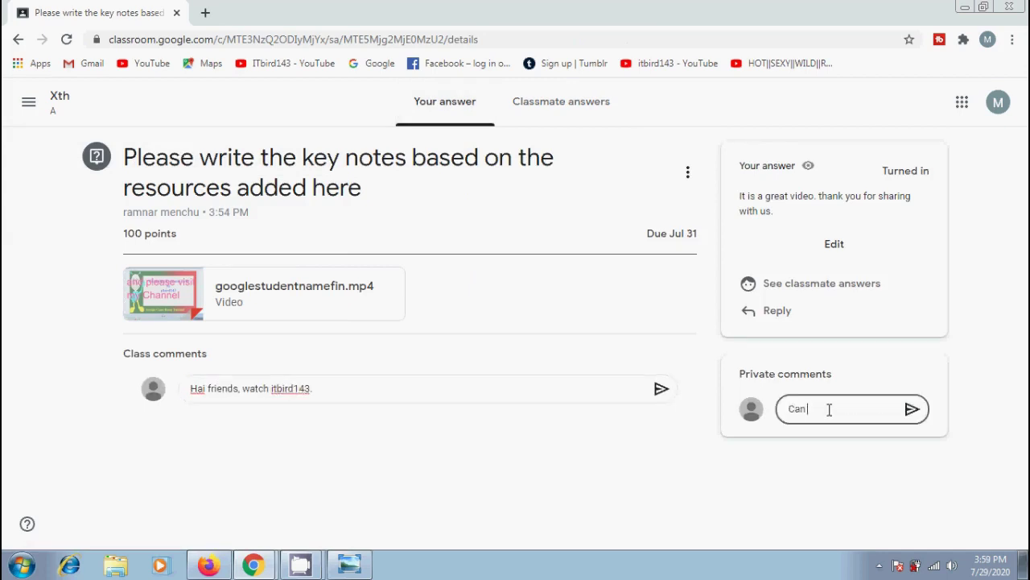
text( we download this.)
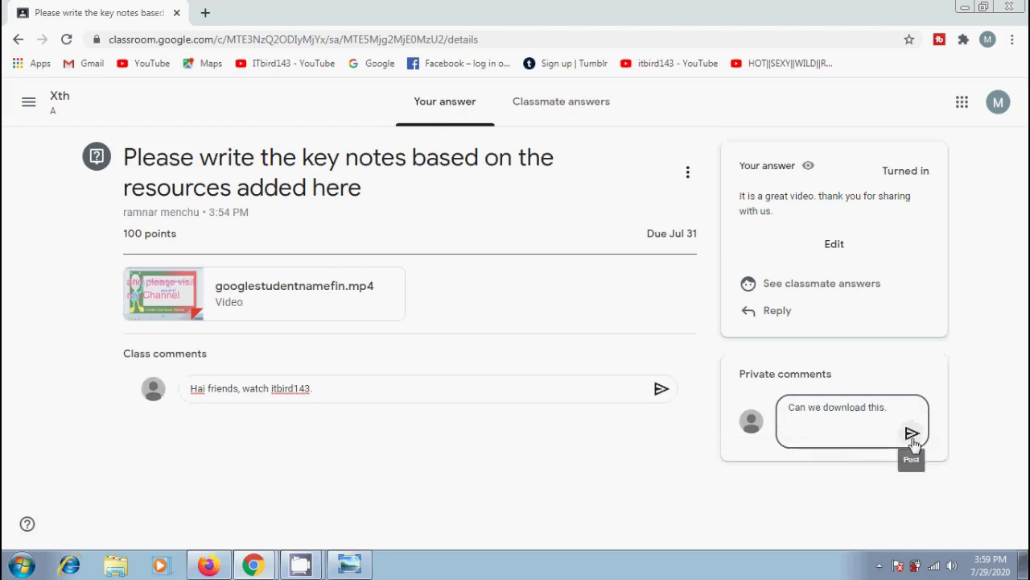
click(913, 438)
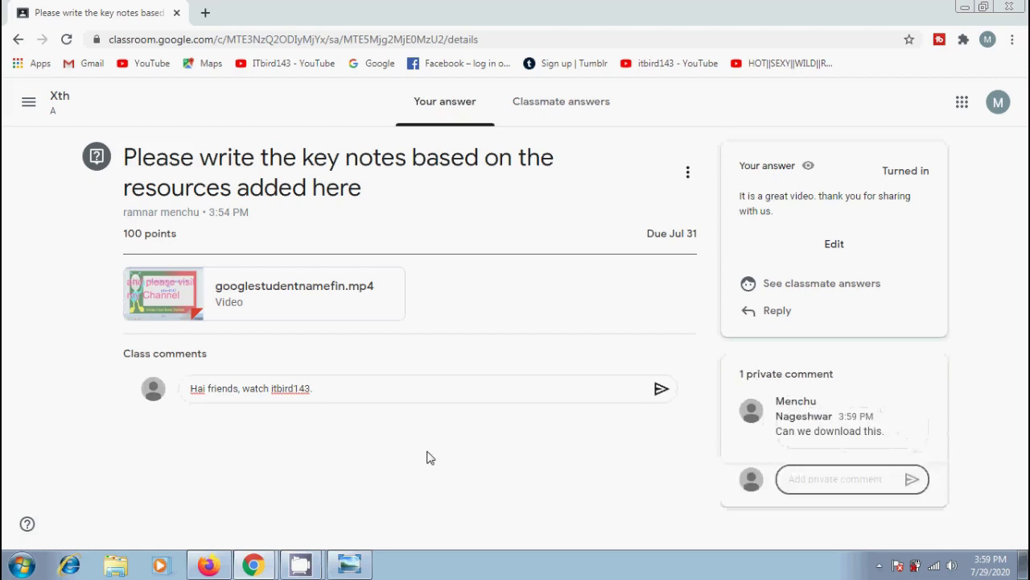
click(662, 391)
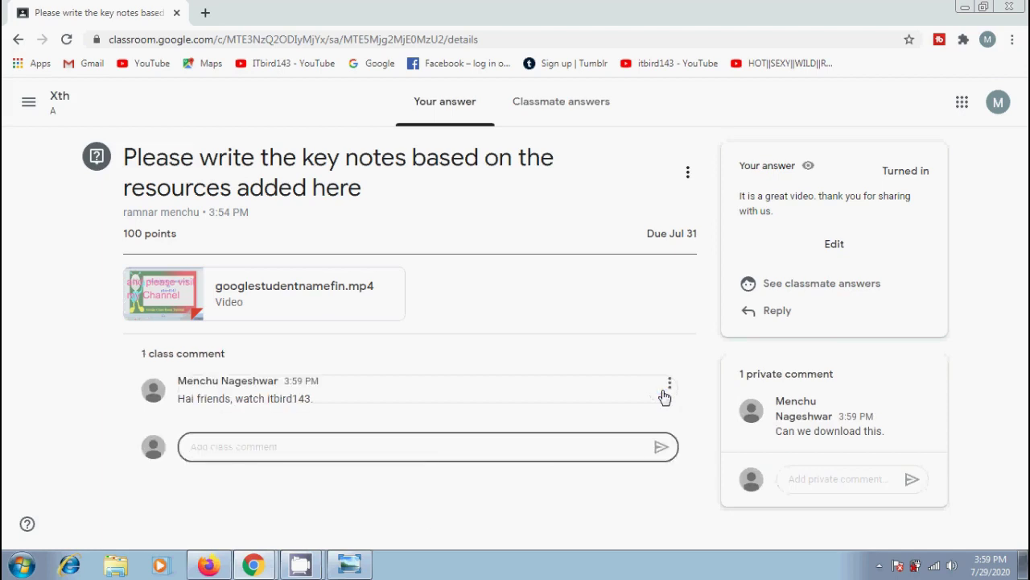
Step: Switch to the second student's Incognito Chrome window, enter the Xth class and open the key notes question
mouse_move(252, 563)
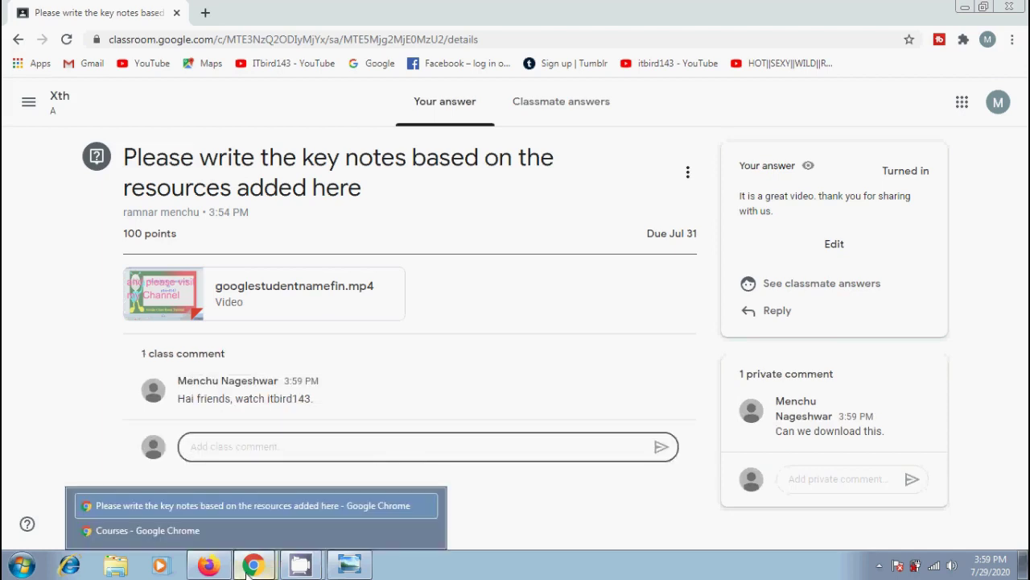
click(214, 533)
click(272, 364)
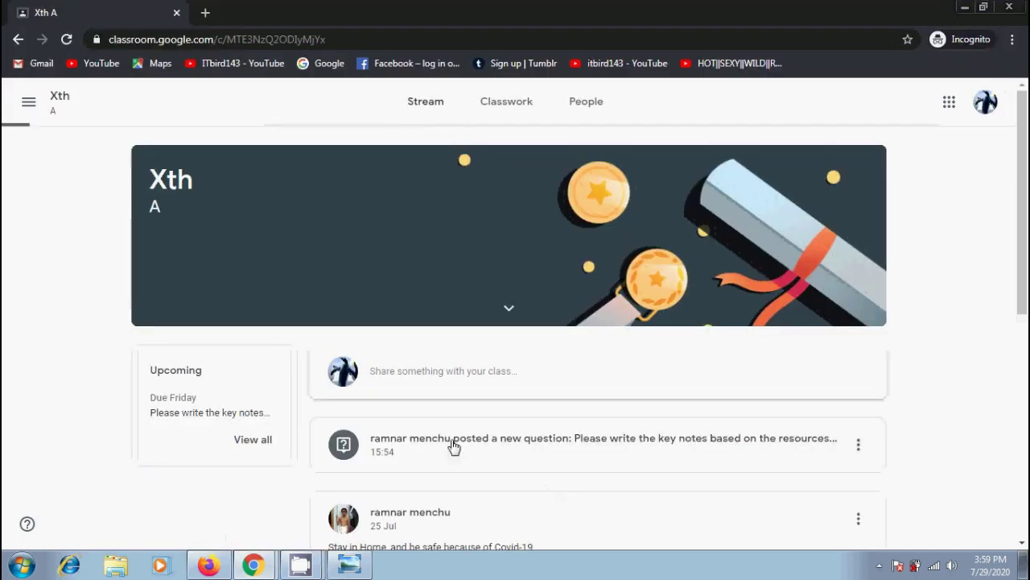
click(455, 445)
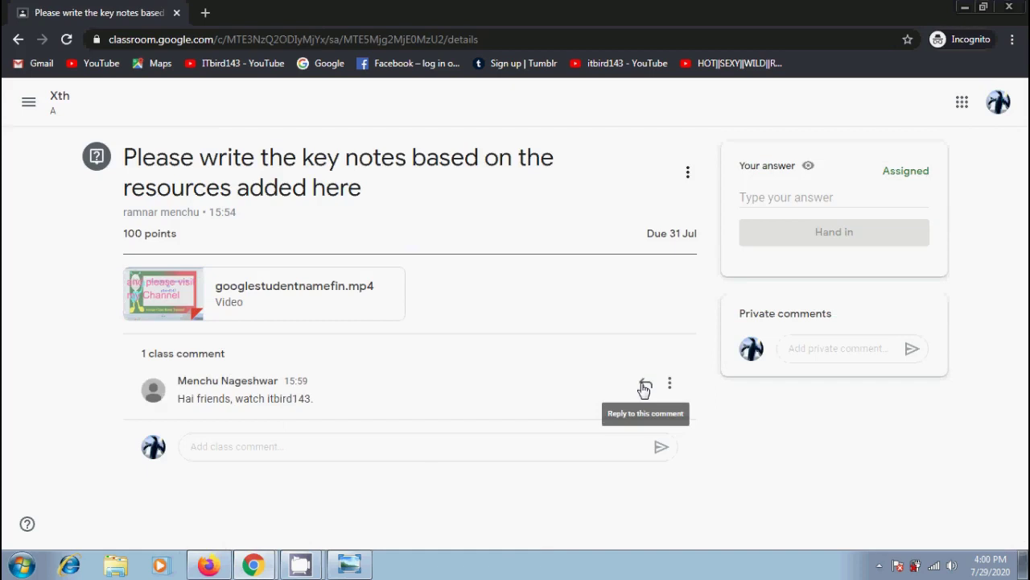
Step: Reply to the classmate's class comment with "Yes you are right"
click(644, 388)
text(Yes yo)
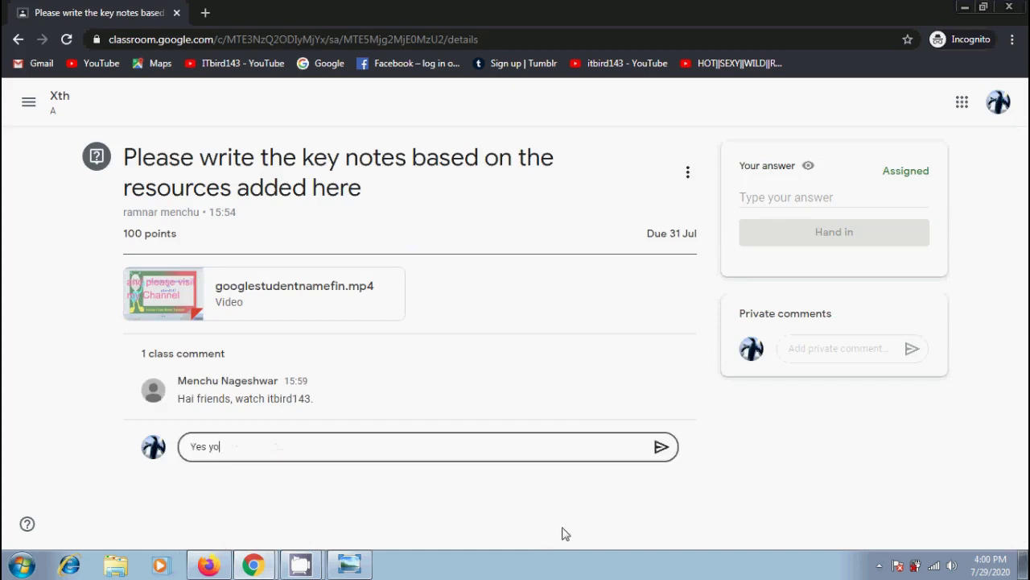
text(u are right)
click(661, 447)
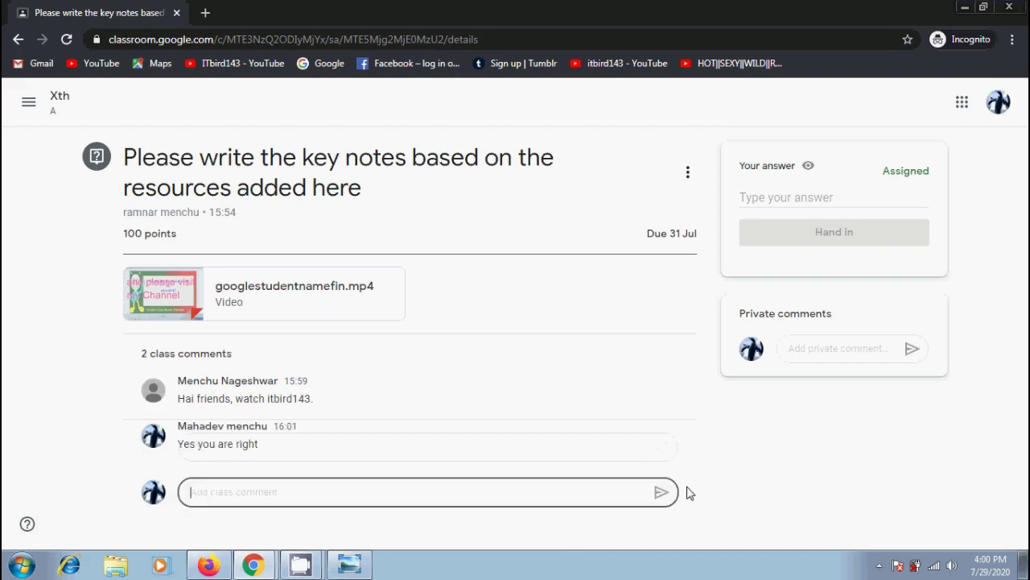
Step: Hand in "Super Sir." as the second student's answer to the question
click(782, 197)
text(Super)
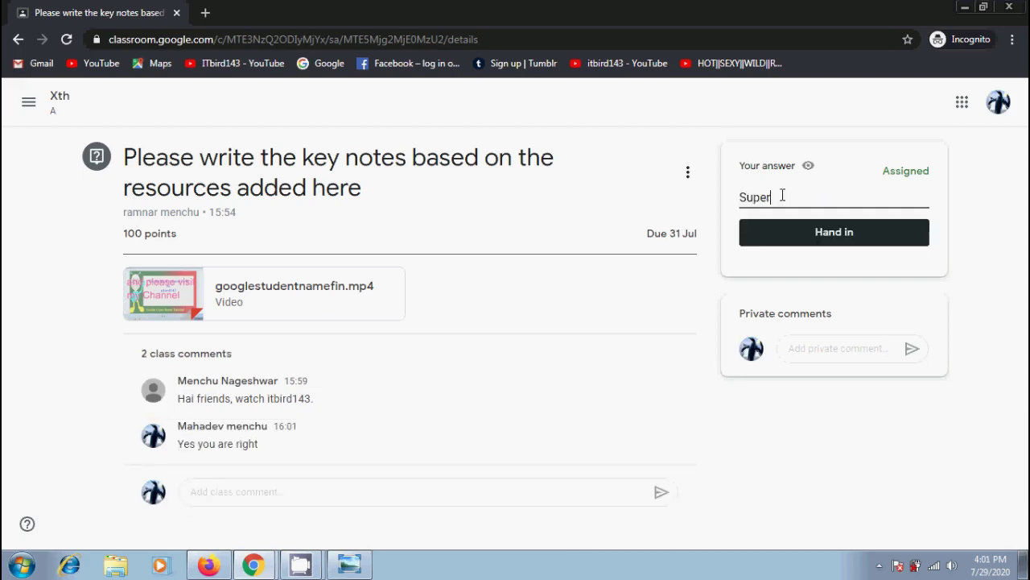
text( Sir.)
click(831, 243)
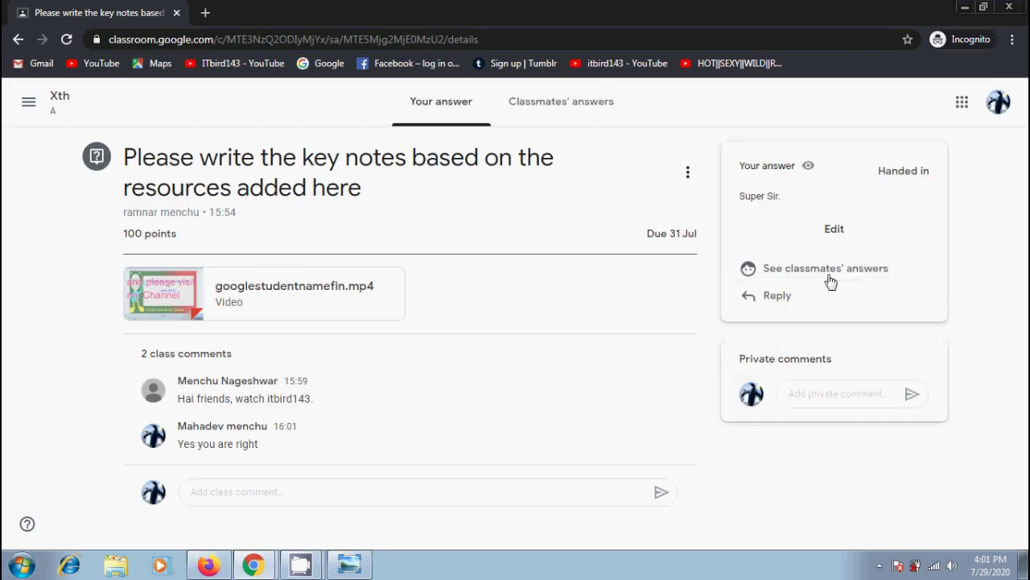
Step: View the classmates' answers and reply "Hai ra" to the answer "It is a great video. thank you for sharing with us."
click(827, 274)
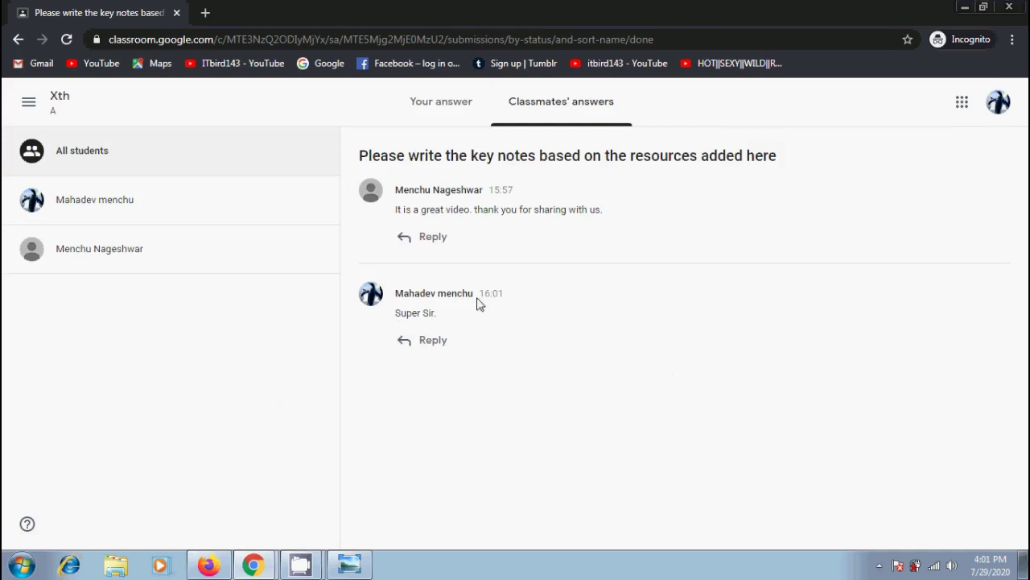
click(433, 238)
text(Hai ra)
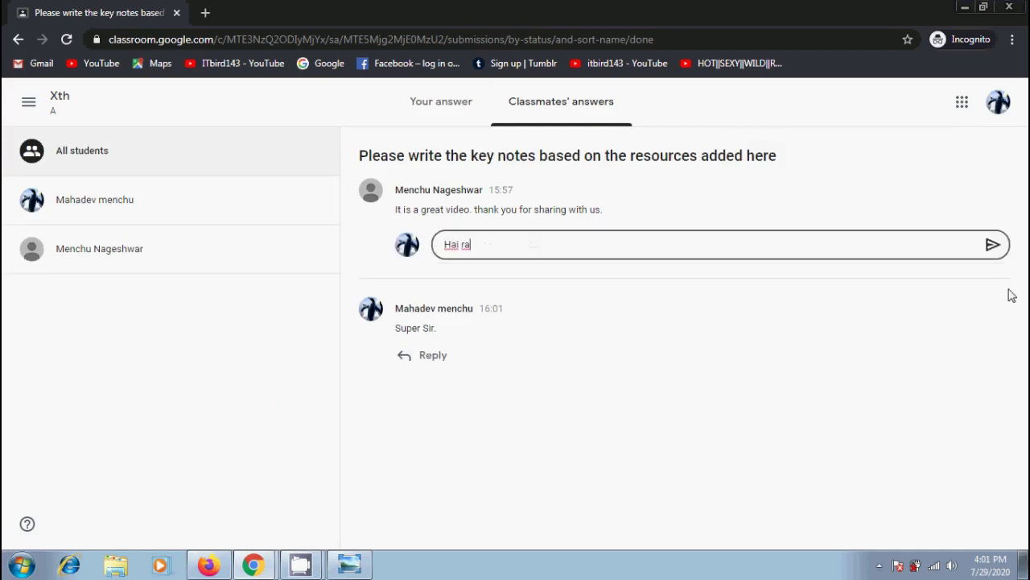
click(993, 244)
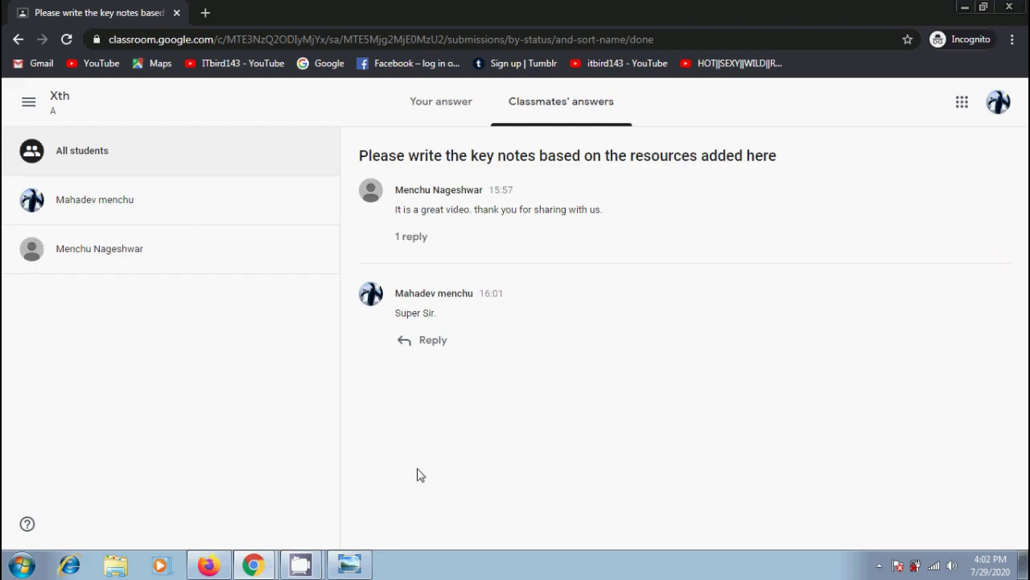
Step: Switch to the teacher's Firefox window, open the key notes question, and review its class comments and the students' answers
click(209, 564)
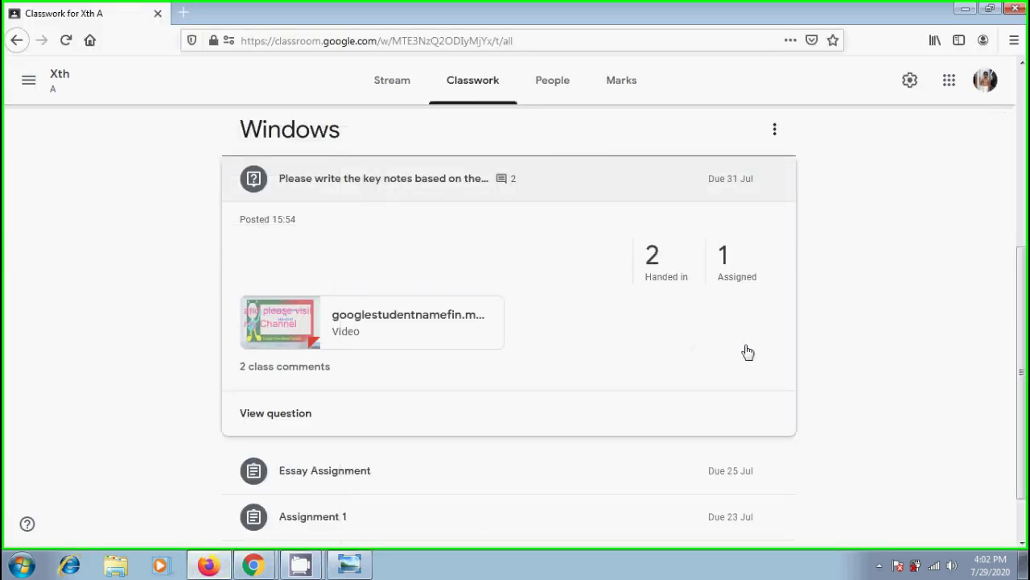
click(292, 420)
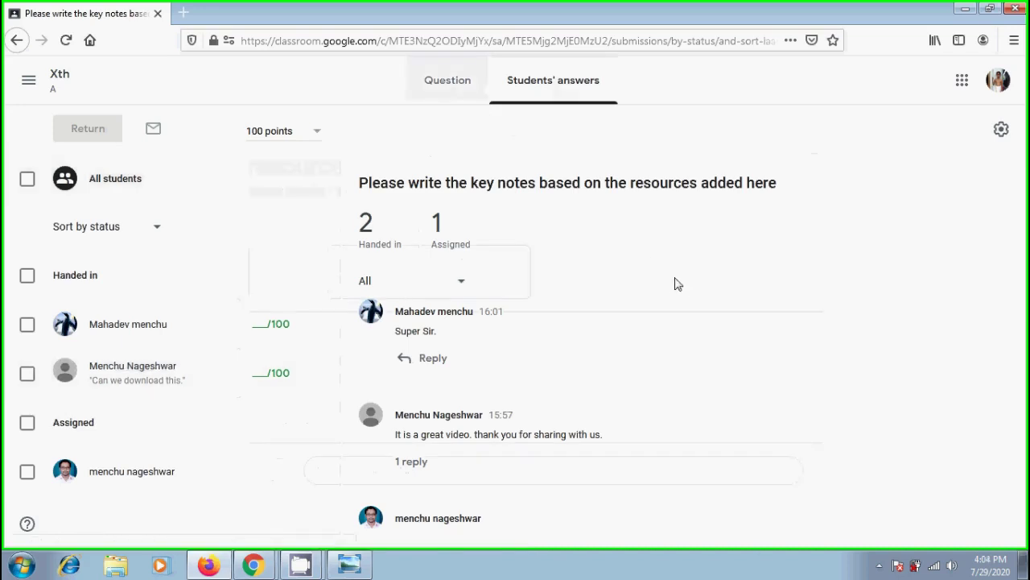
click(454, 90)
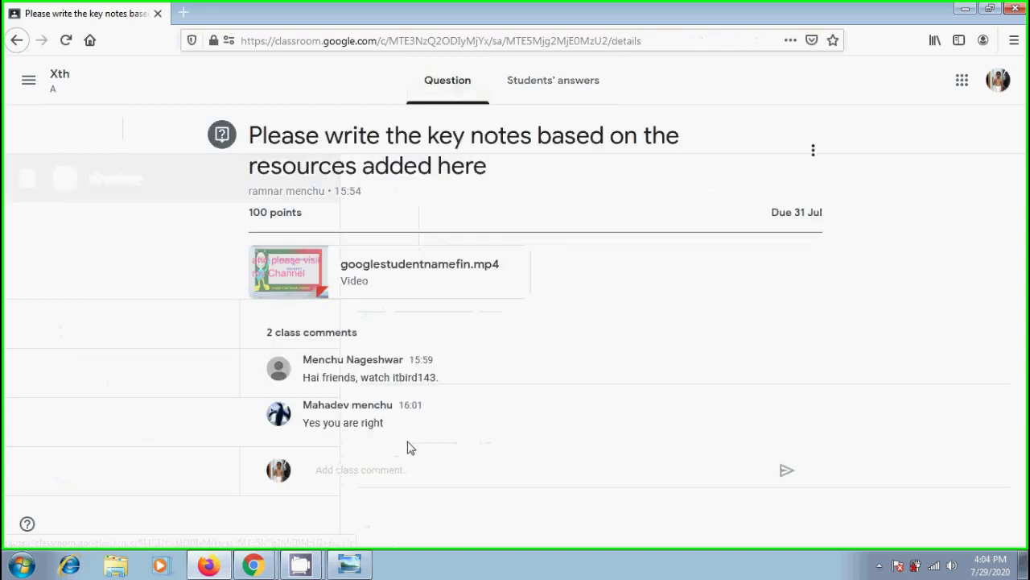
click(584, 81)
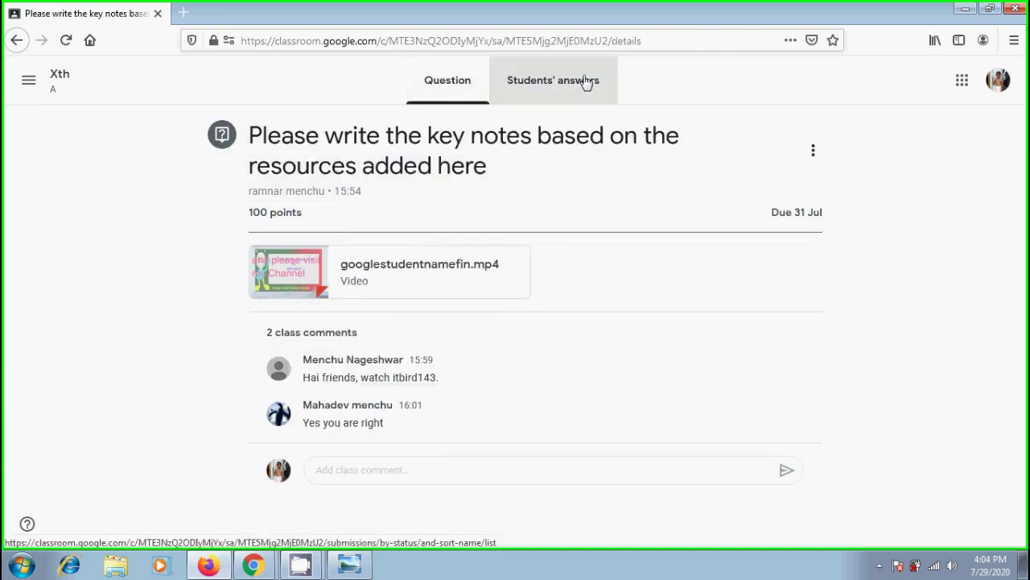
Step: Mark the "It is a great video" answer 90 and the "Super Sir." answer 89, and return the work to both students
click(258, 375)
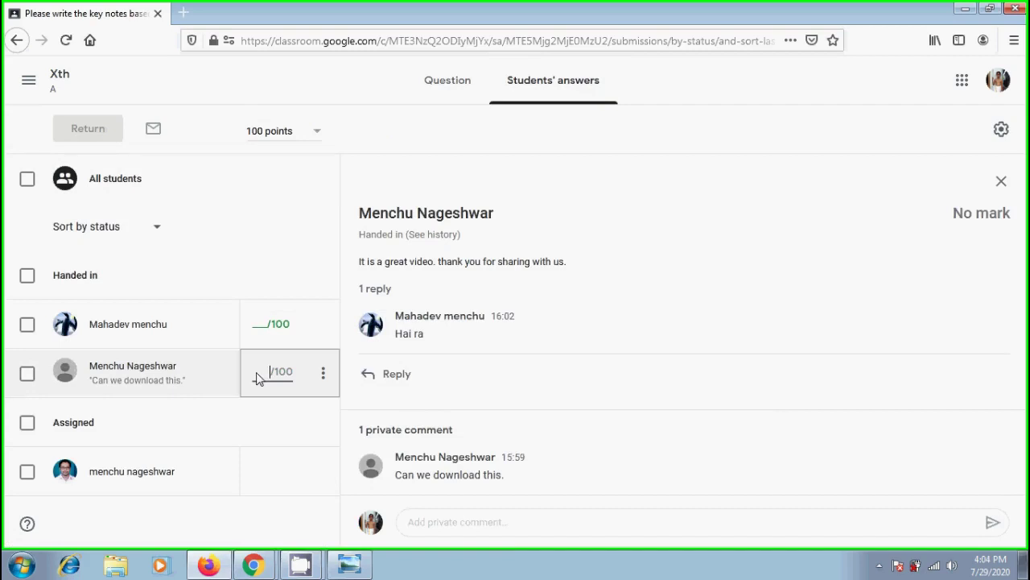
text(90)
click(261, 330)
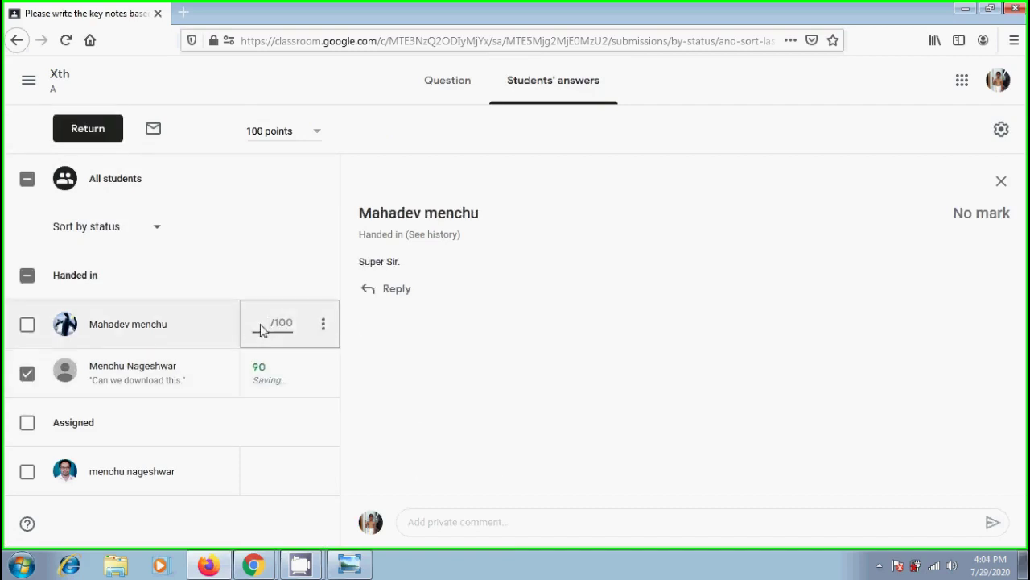
text(89)
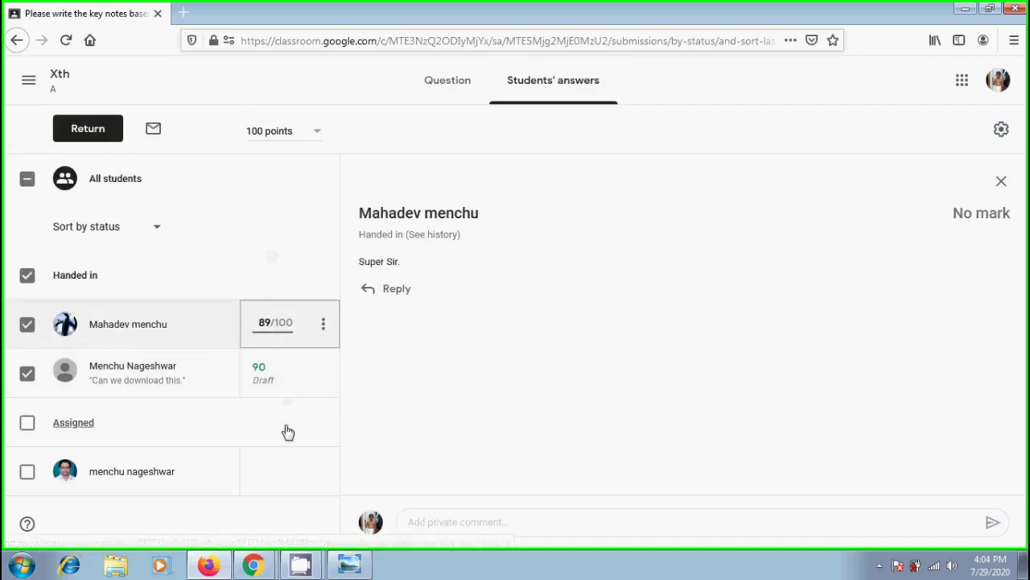
click(95, 131)
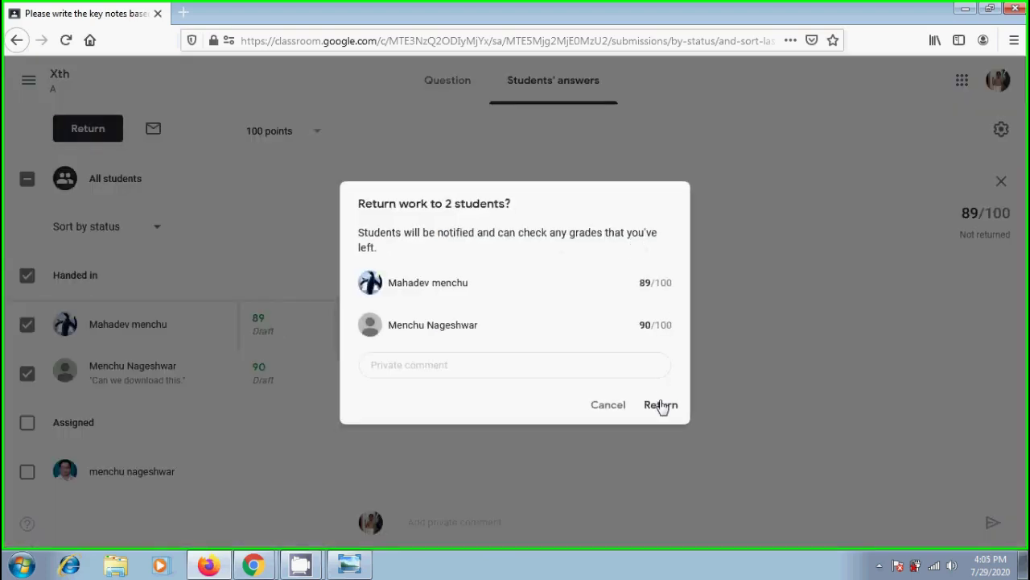
click(662, 408)
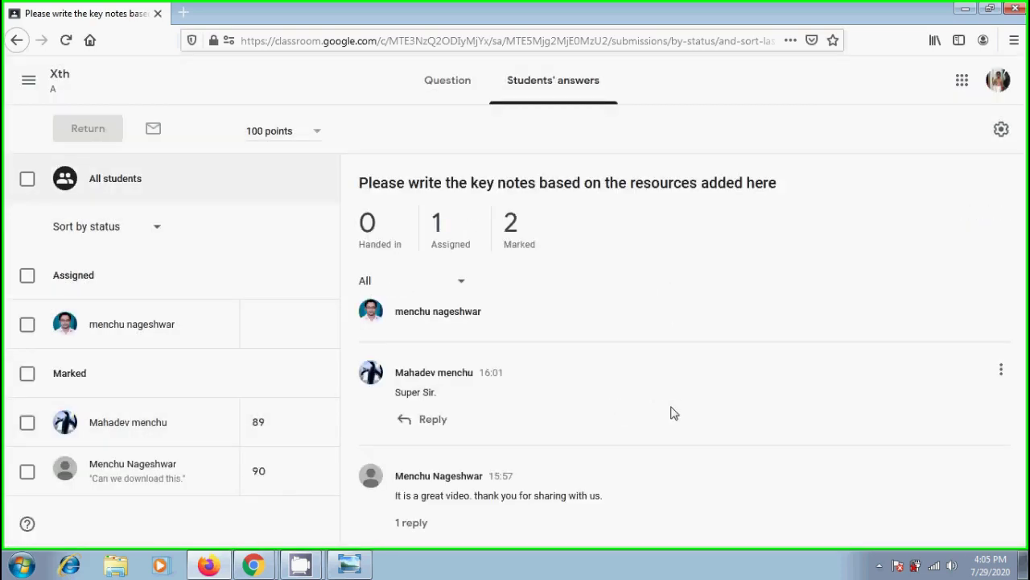
Step: Read what muting the student who answered "Super Sir." would restrict, and cancel without muting
click(1001, 370)
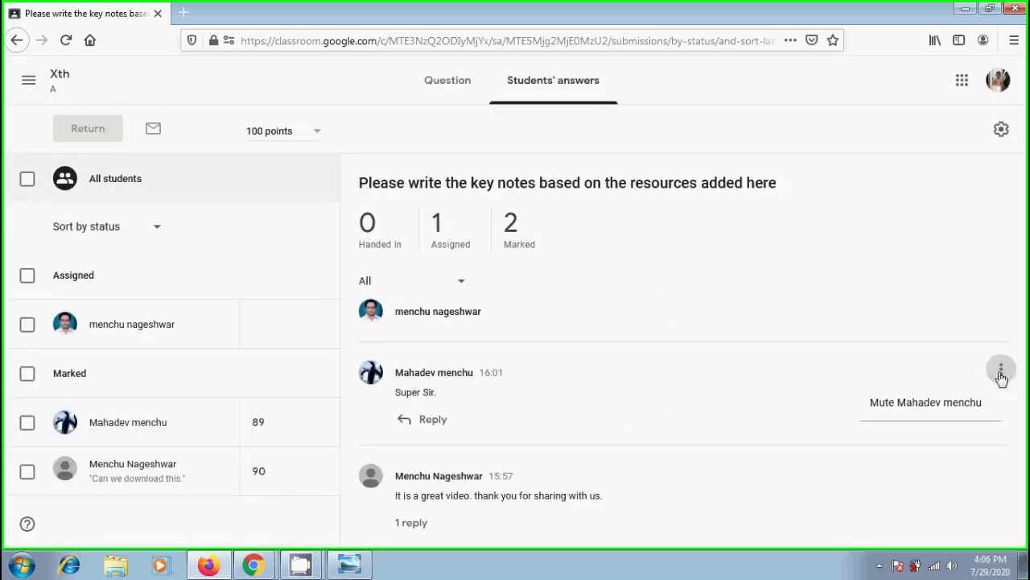
click(959, 413)
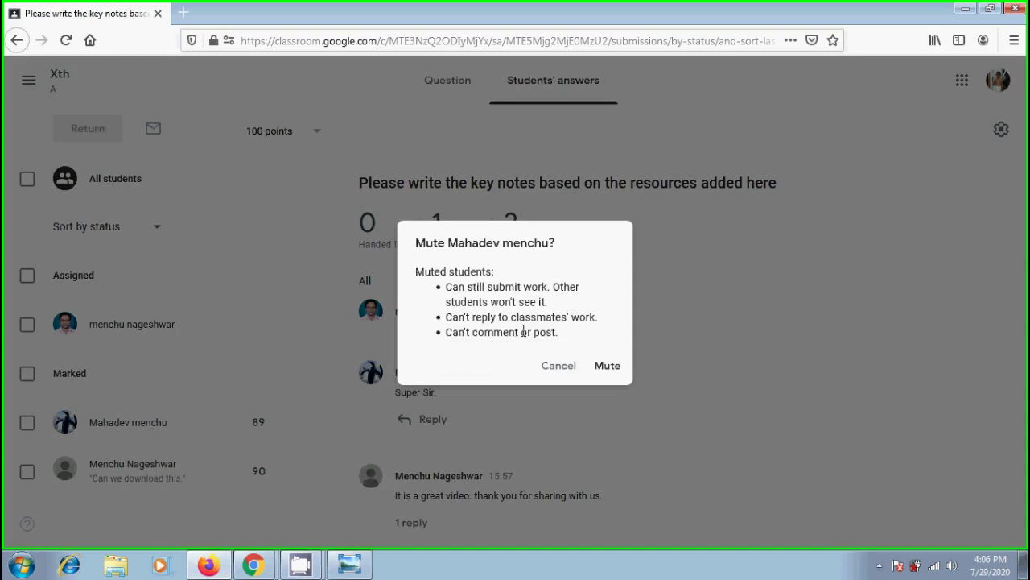
click(560, 368)
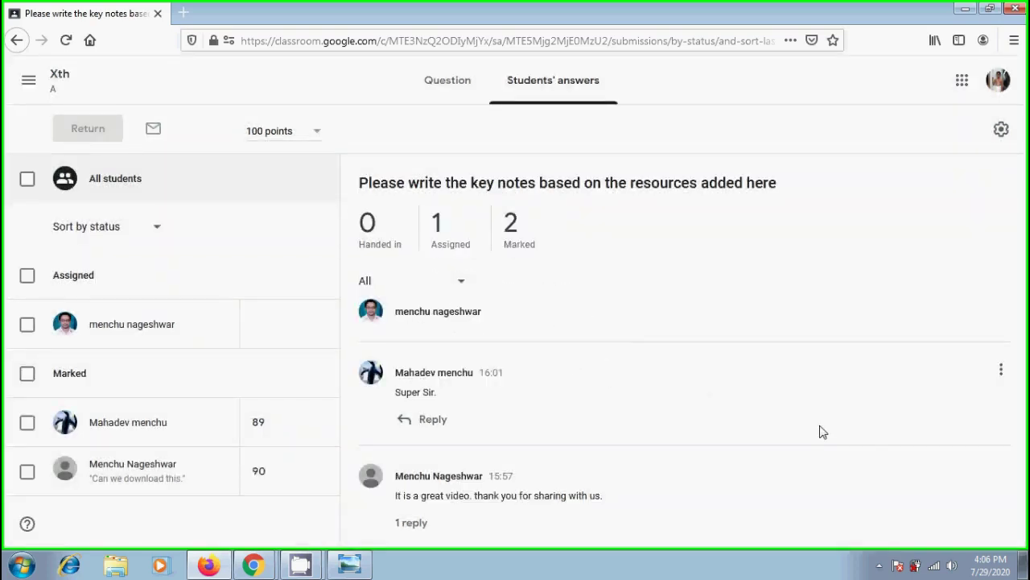
Step: Examine the Stream posting permissions in the Xth class settings, keeping "Students can post and comment"
click(63, 82)
click(909, 84)
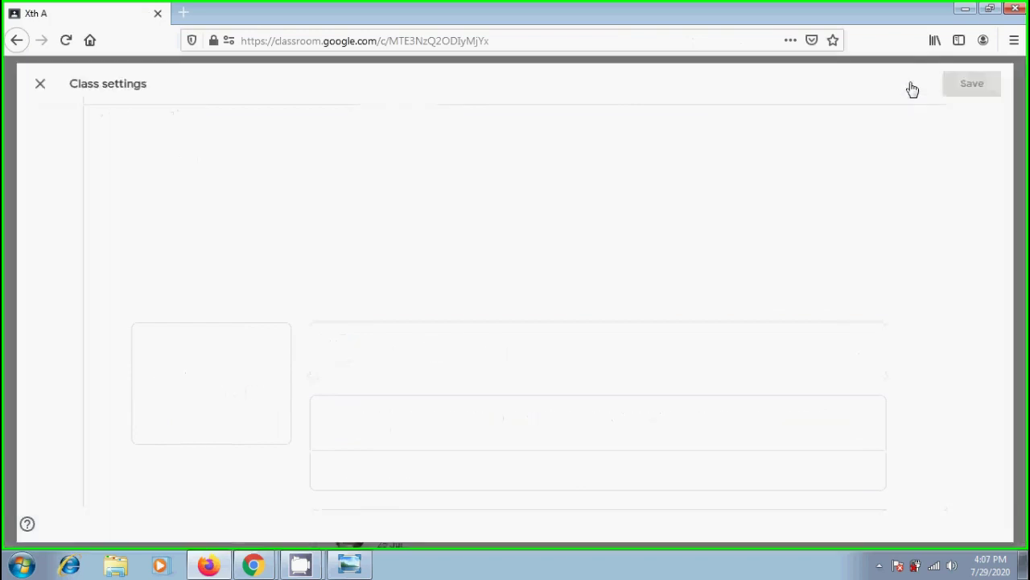
scroll(910, 87, down, 6)
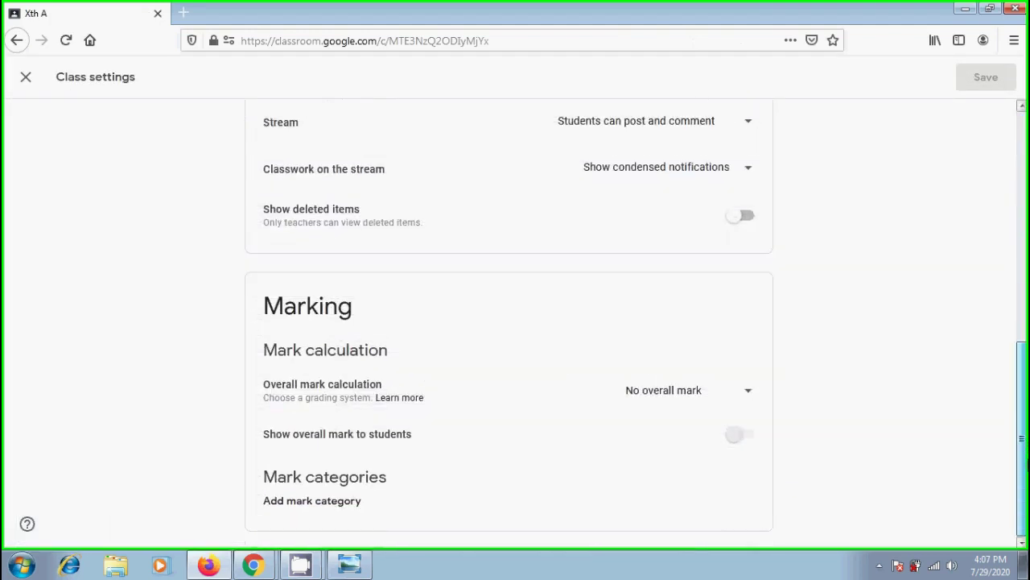
click(750, 129)
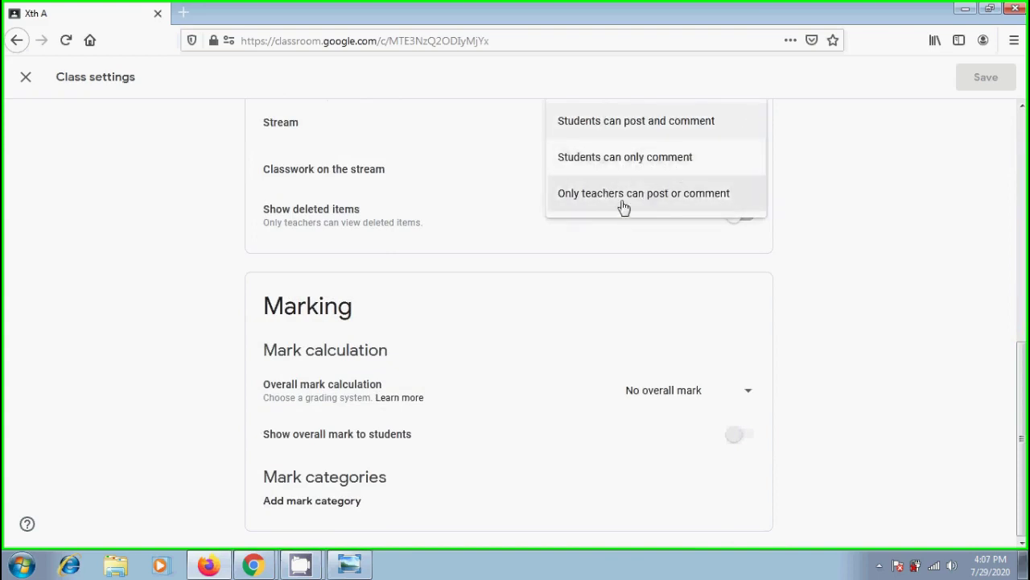
click(707, 129)
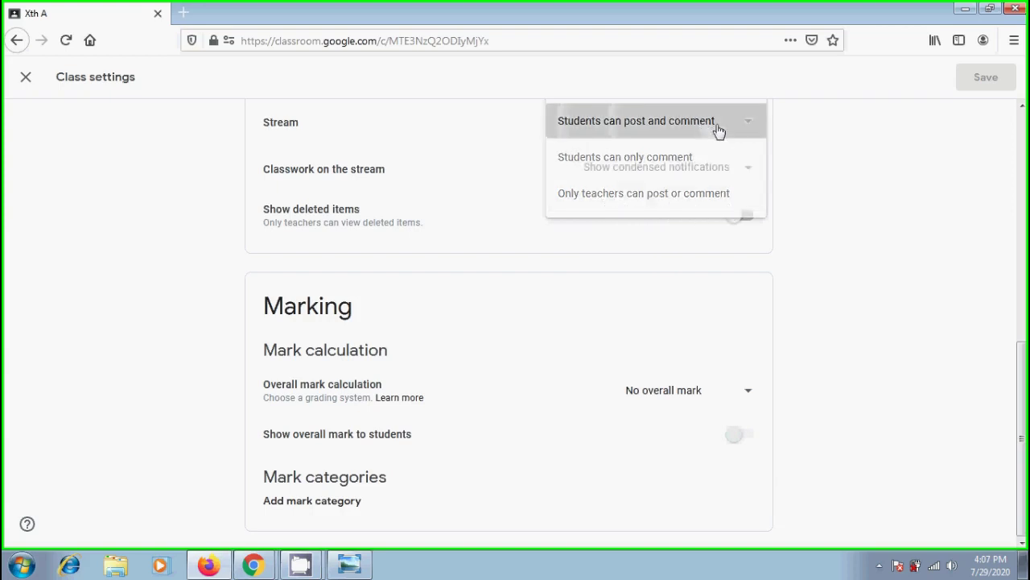
Step: Show the qt title image in Windows Photo Viewer and minimize all open windows to reach the desktop
click(351, 564)
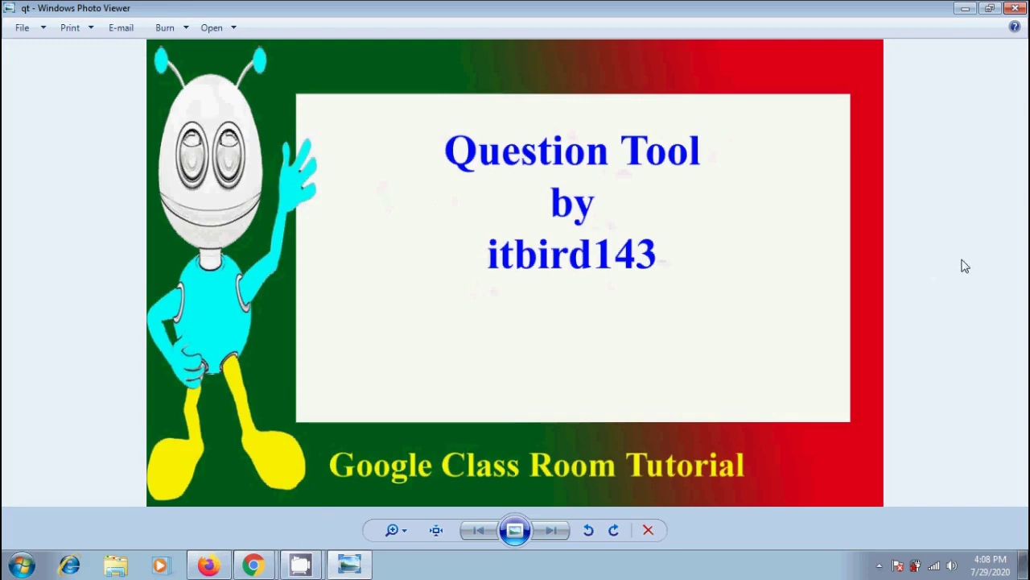
click(965, 12)
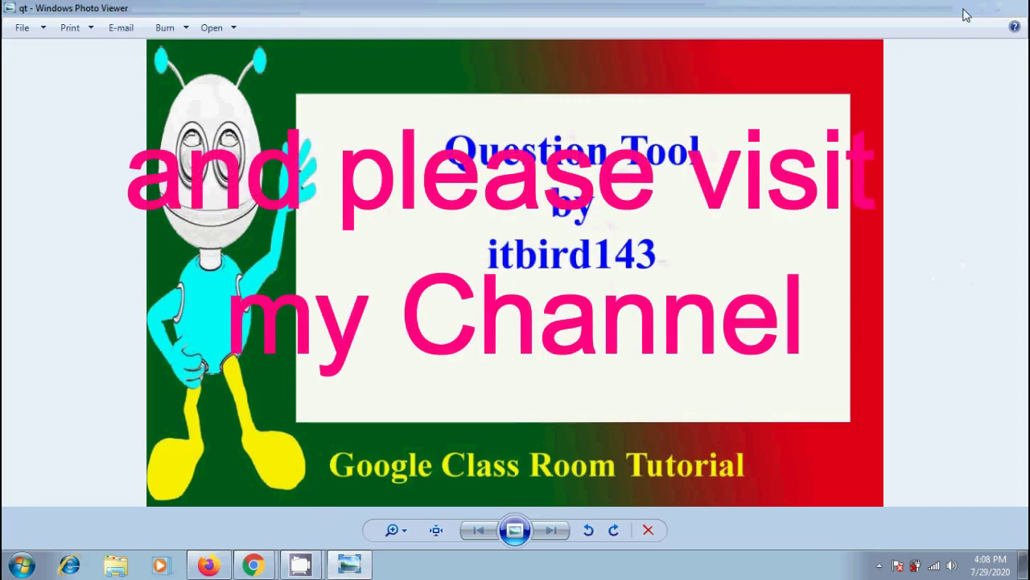
click(965, 11)
click(965, 11)
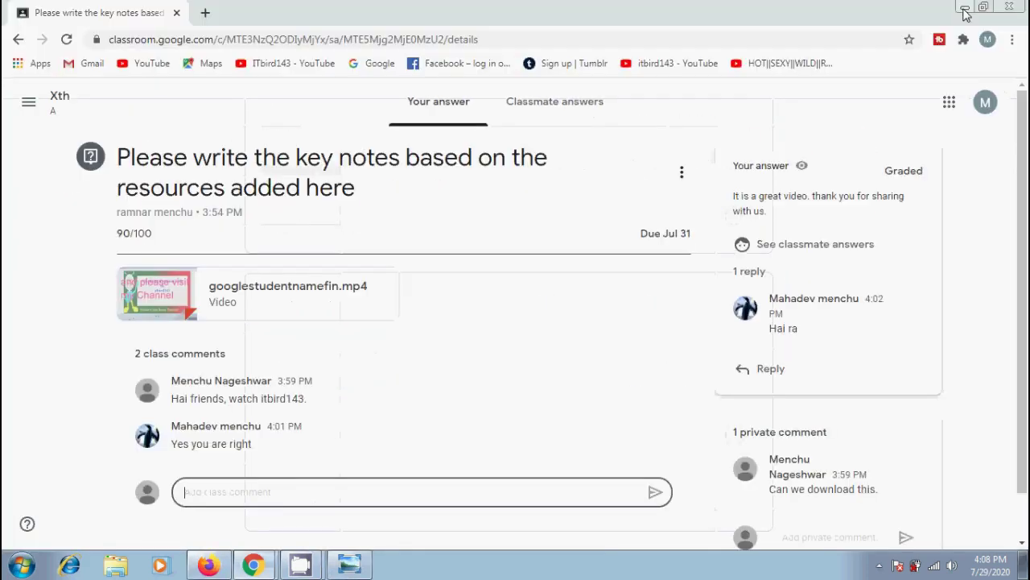
click(965, 11)
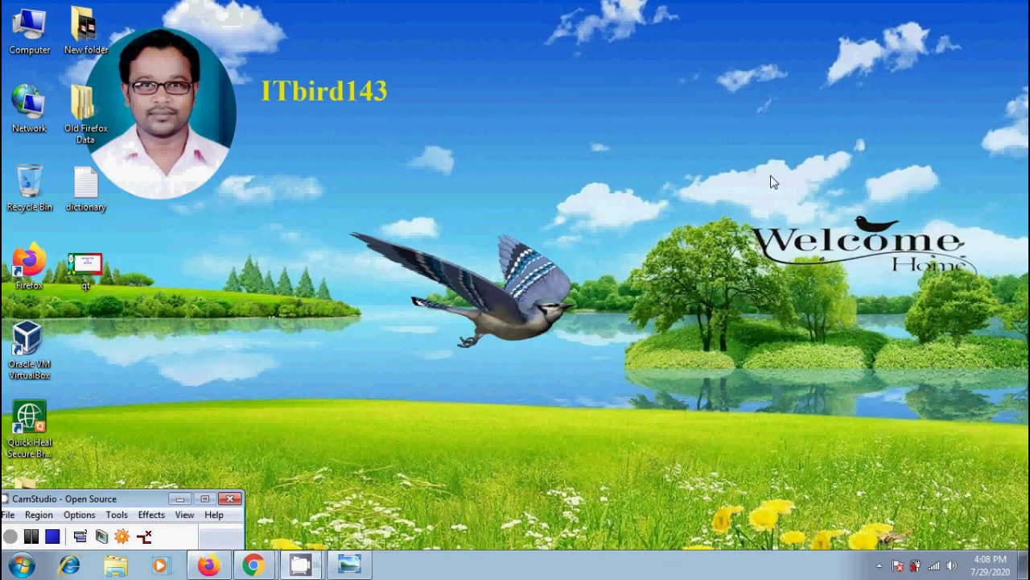